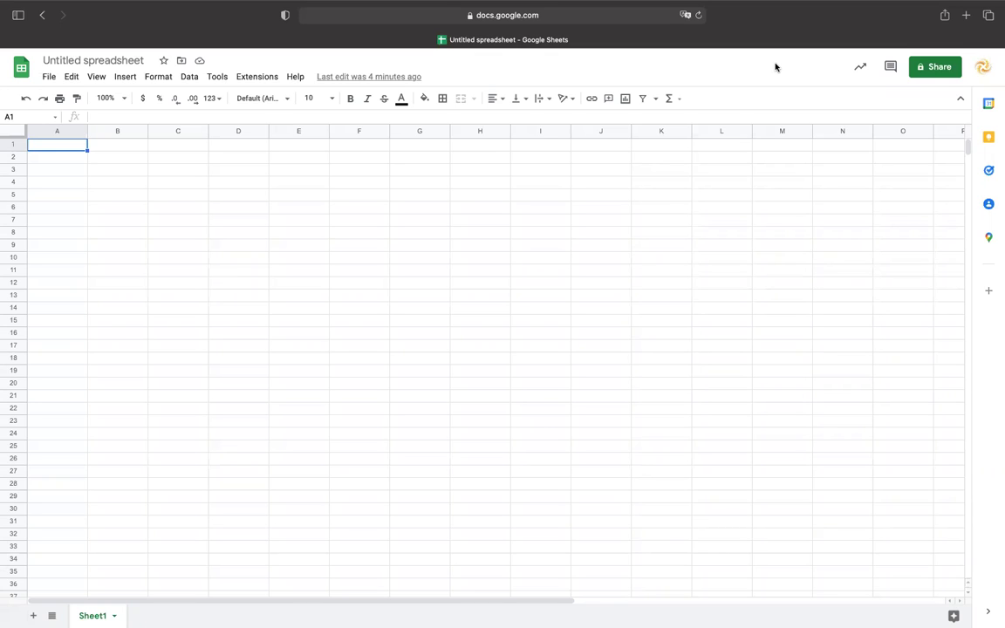
# - Sign in to FreshBooks with the G-Accon for FreshBooks add-on and select the company ABCD Inc
pyautogui.click(269, 83)
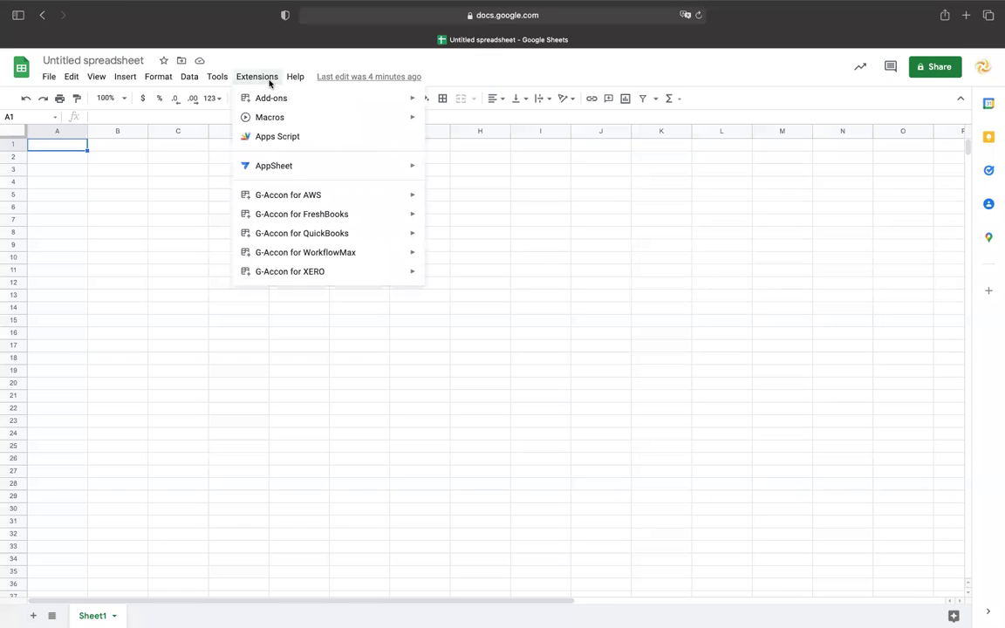
pyautogui.moveTo(327, 217)
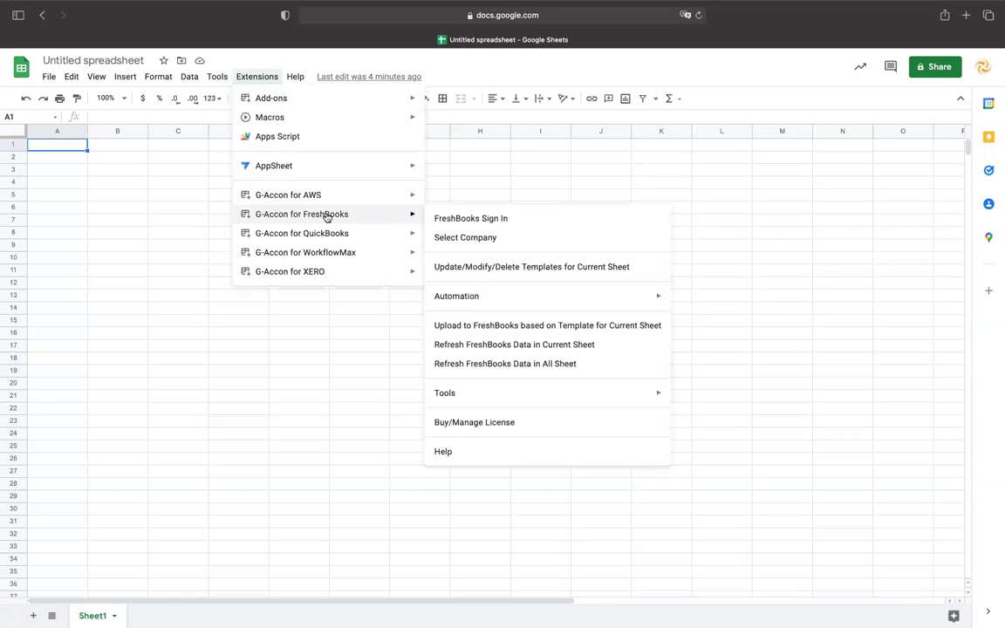
pyautogui.click(442, 219)
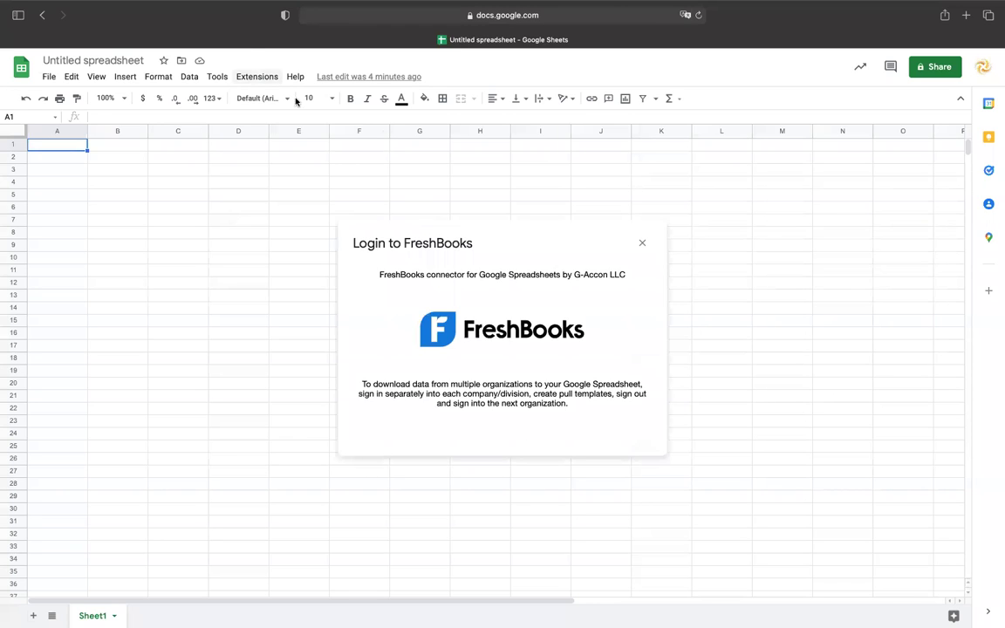
pyautogui.click(519, 341)
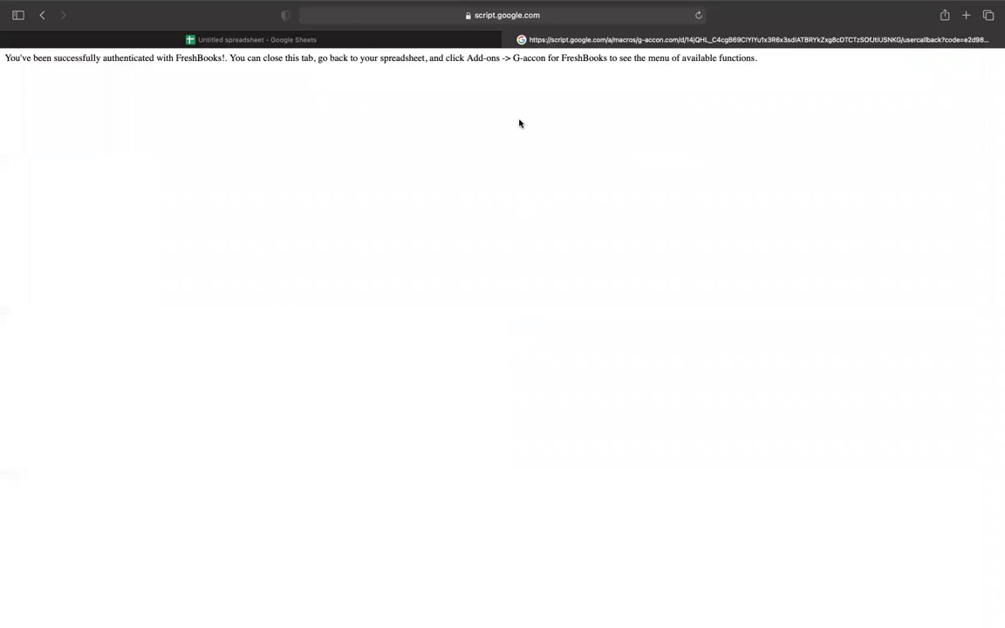
pyautogui.click(510, 40)
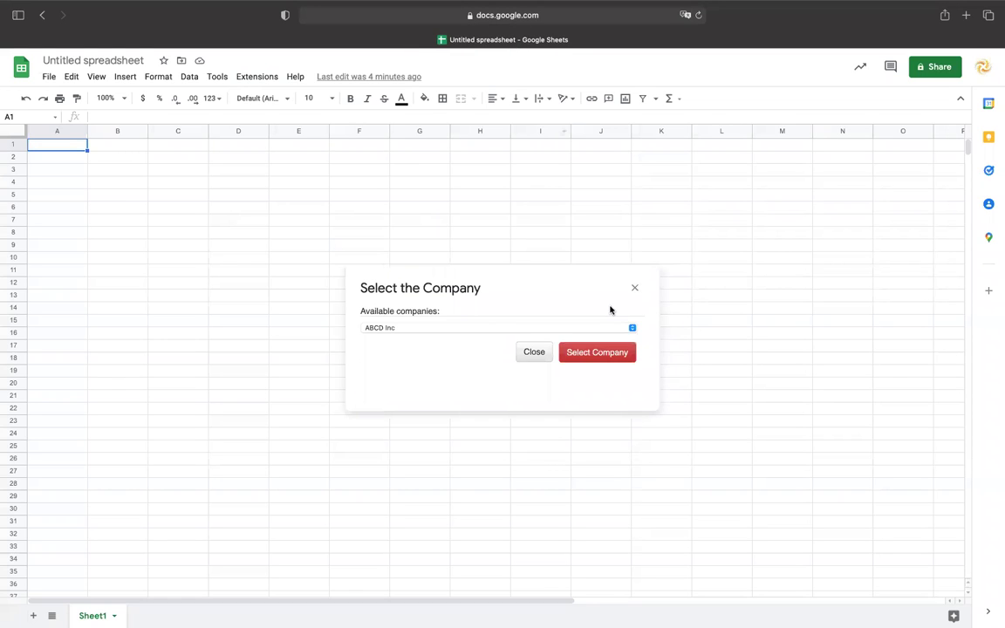
pyautogui.click(601, 354)
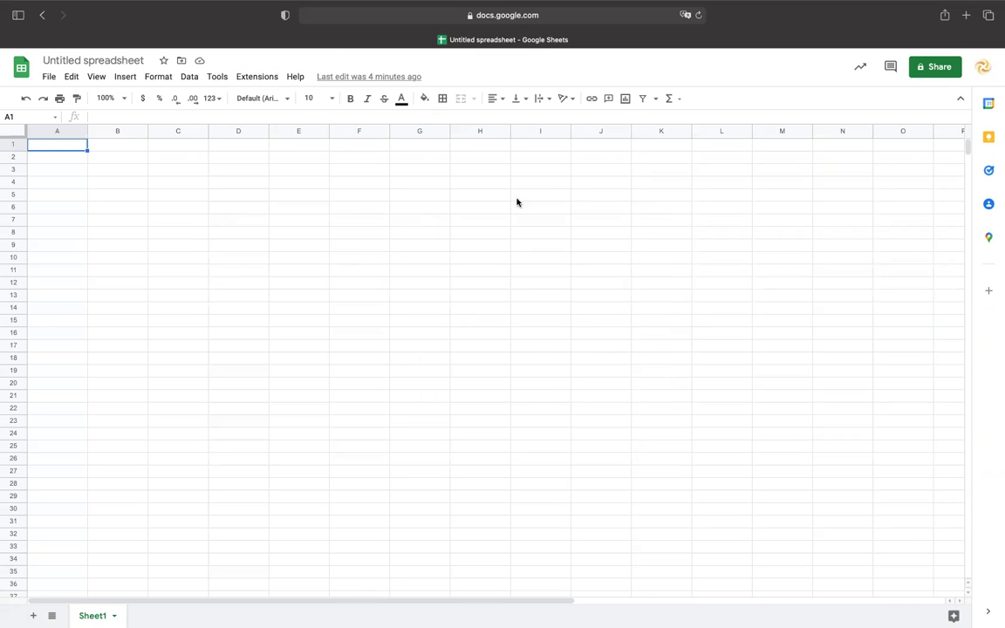
# - Start a new G-Accon for FreshBooks standard report template and choose the Profit And Loss report
pyautogui.click(262, 79)
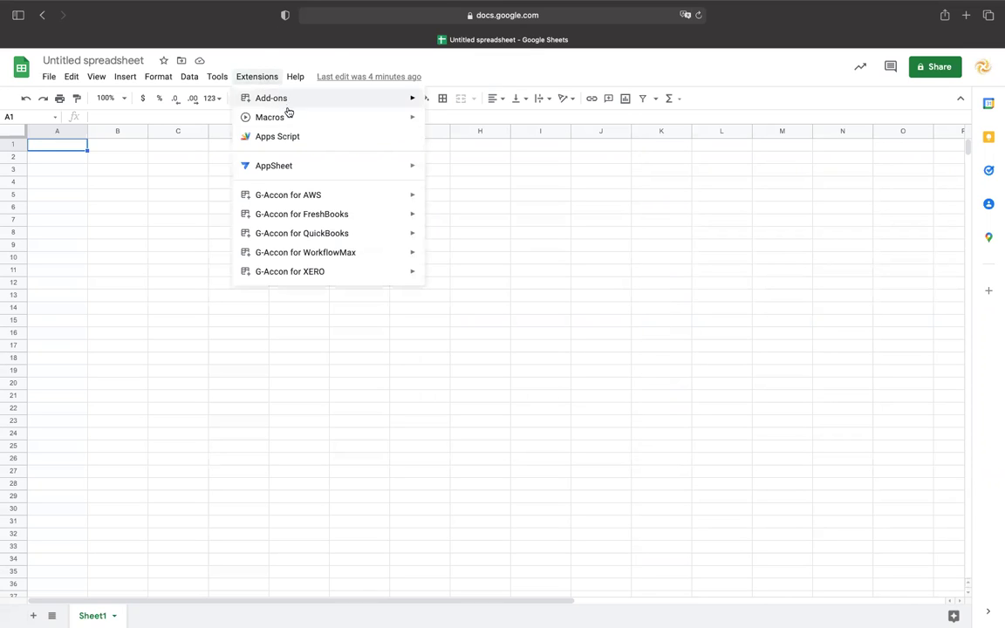
pyautogui.moveTo(327, 216)
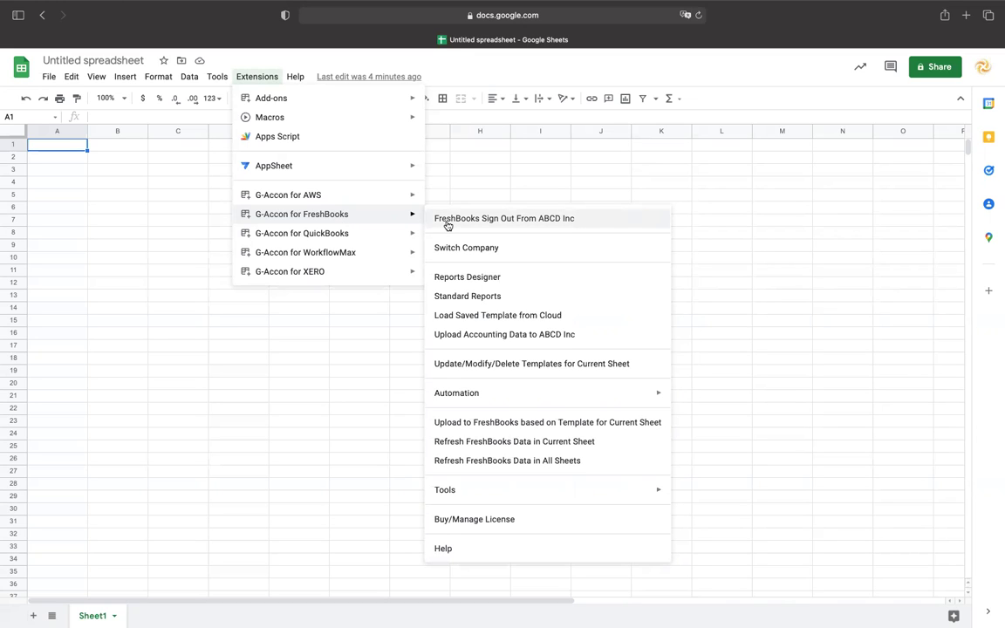
pyautogui.click(464, 296)
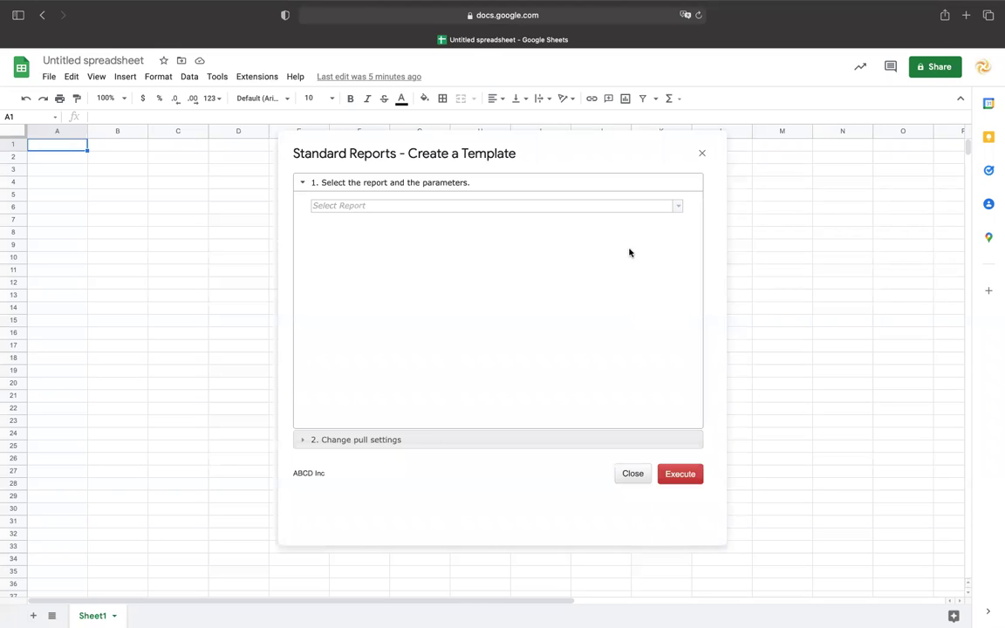
pyautogui.click(679, 207)
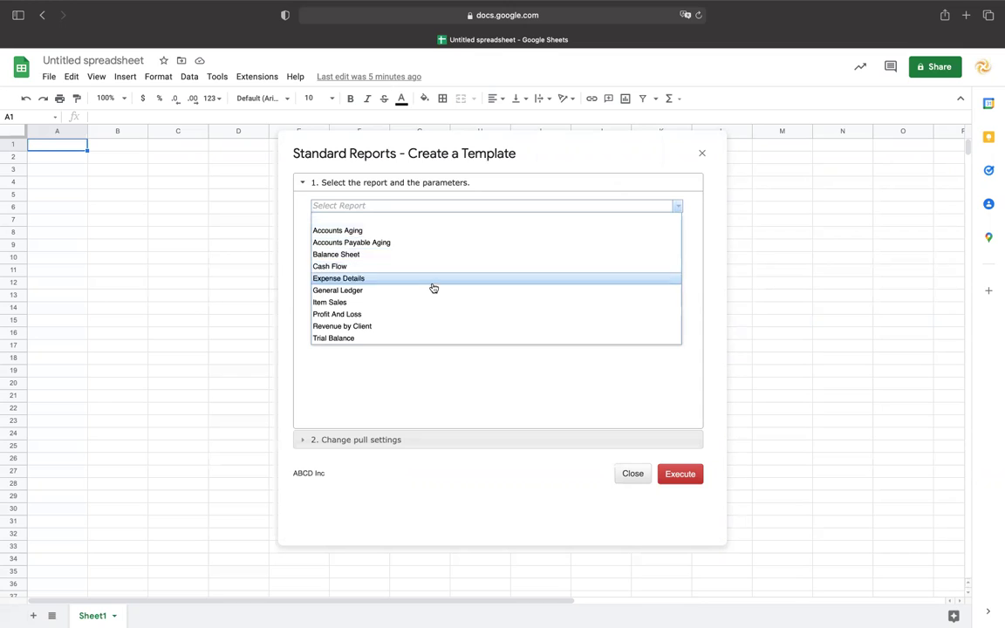
pyautogui.click(440, 315)
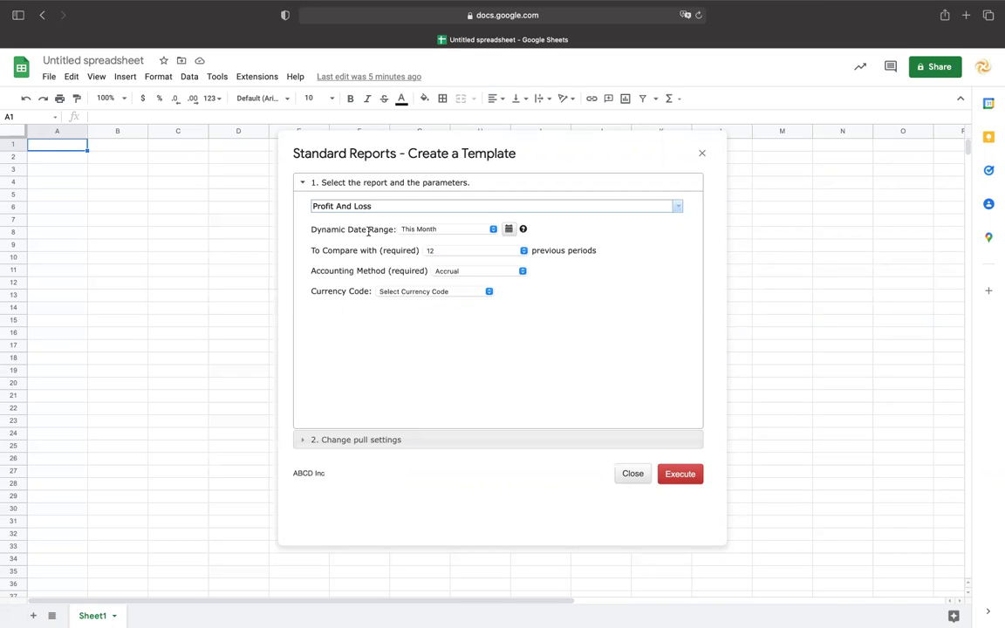
pyautogui.click(677, 208)
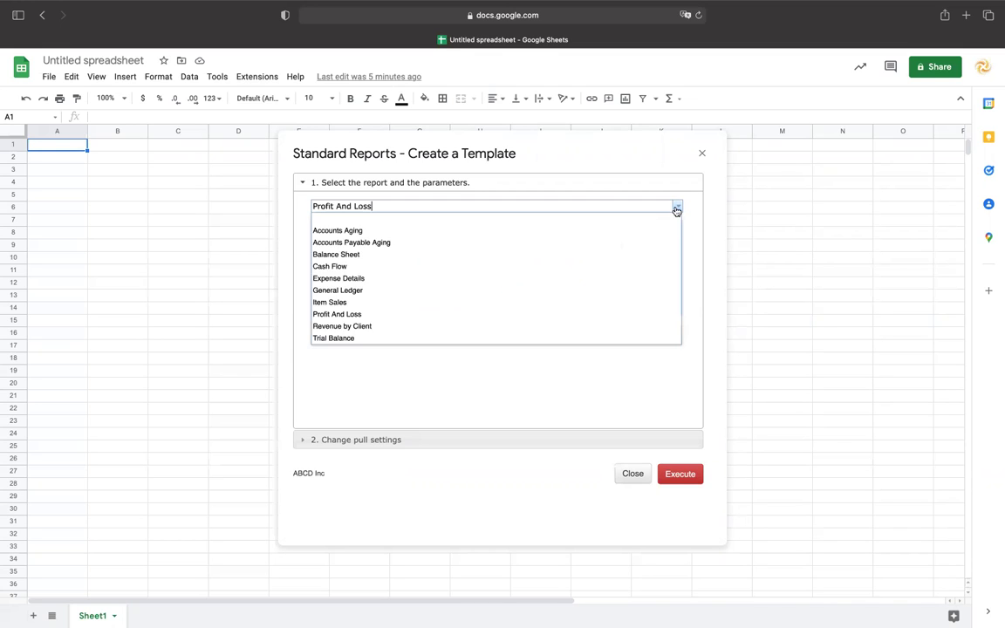
pyautogui.click(326, 315)
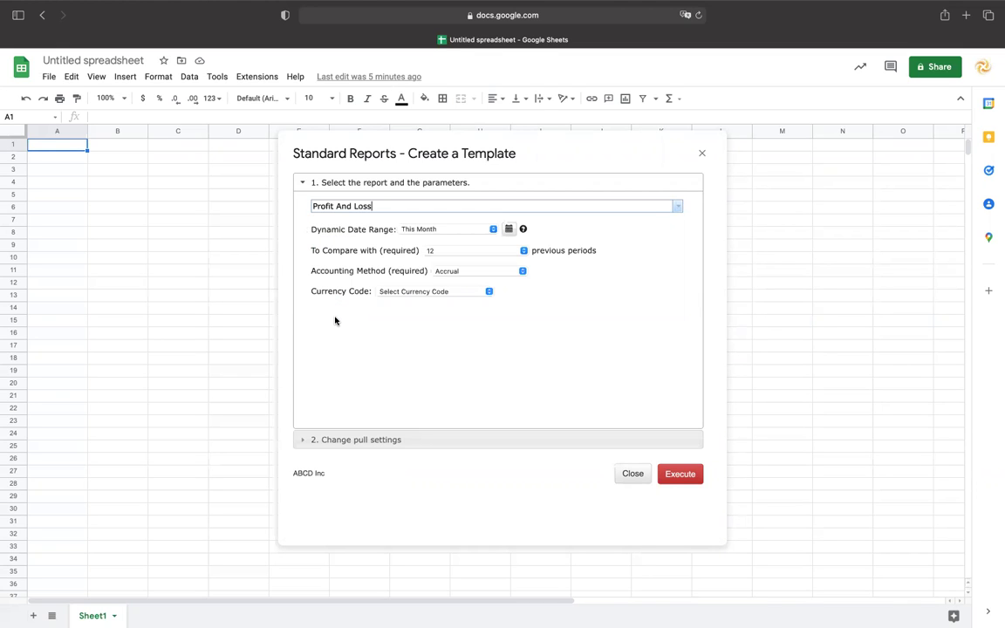
# - Set the report's dynamic date range to This Quarter
pyautogui.click(370, 229)
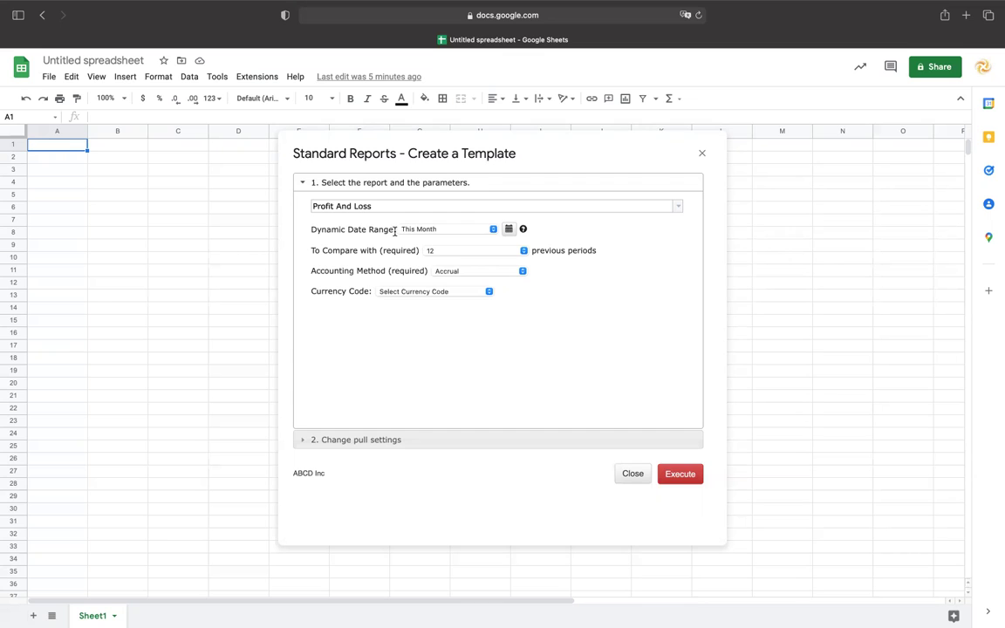
pyautogui.click(493, 229)
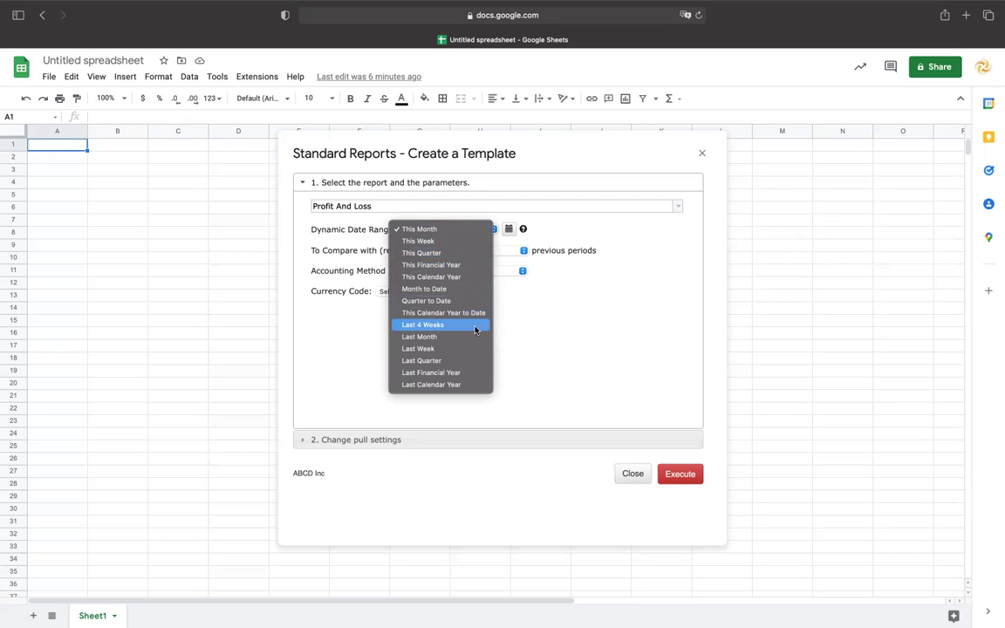
pyautogui.click(467, 252)
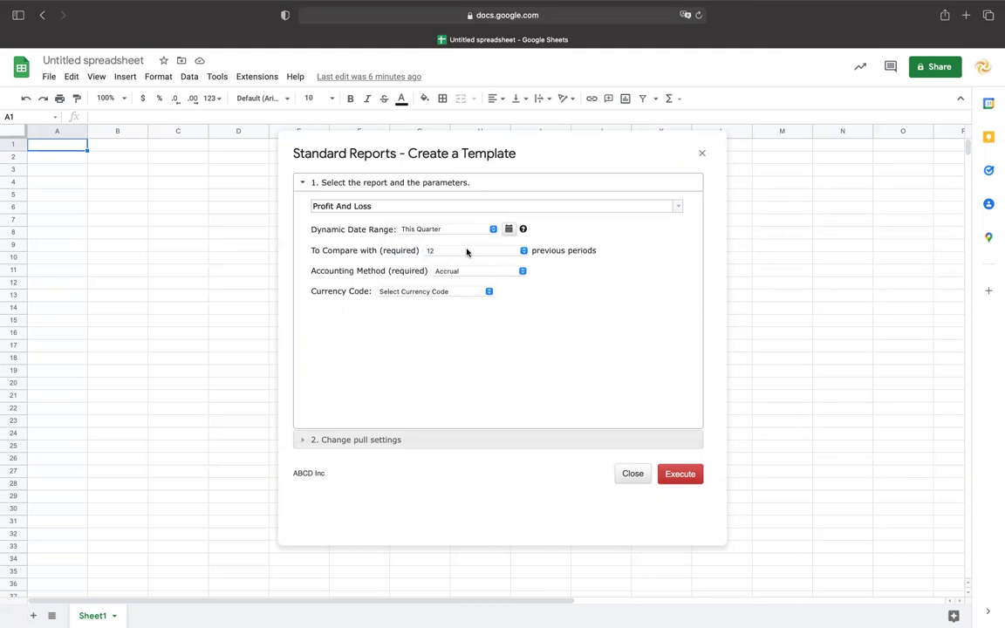
# - Switch the report to a static date range and view the calendars for its start and end dates
pyautogui.click(509, 228)
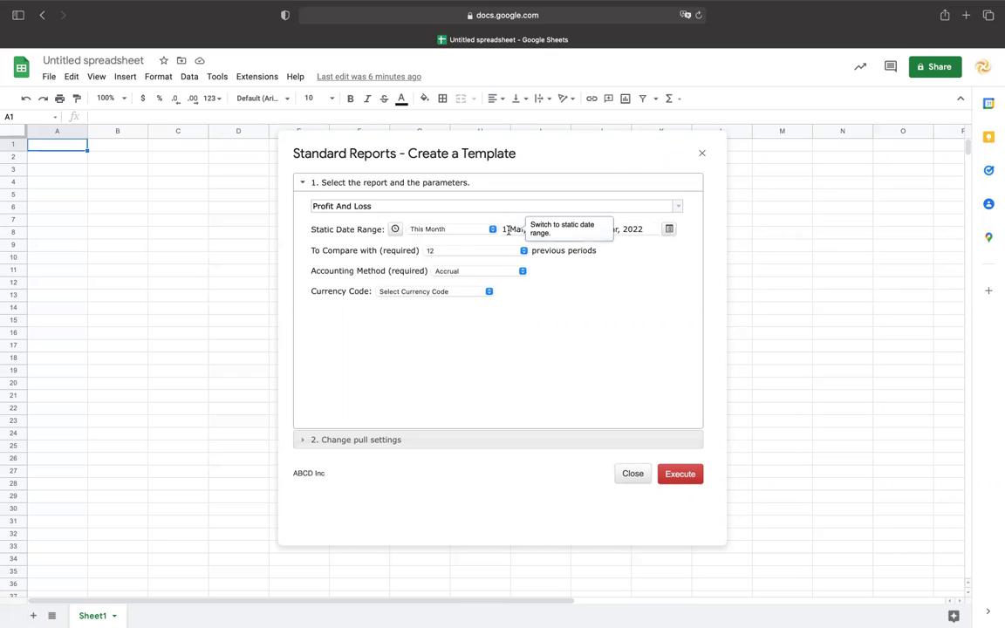
pyautogui.click(541, 228)
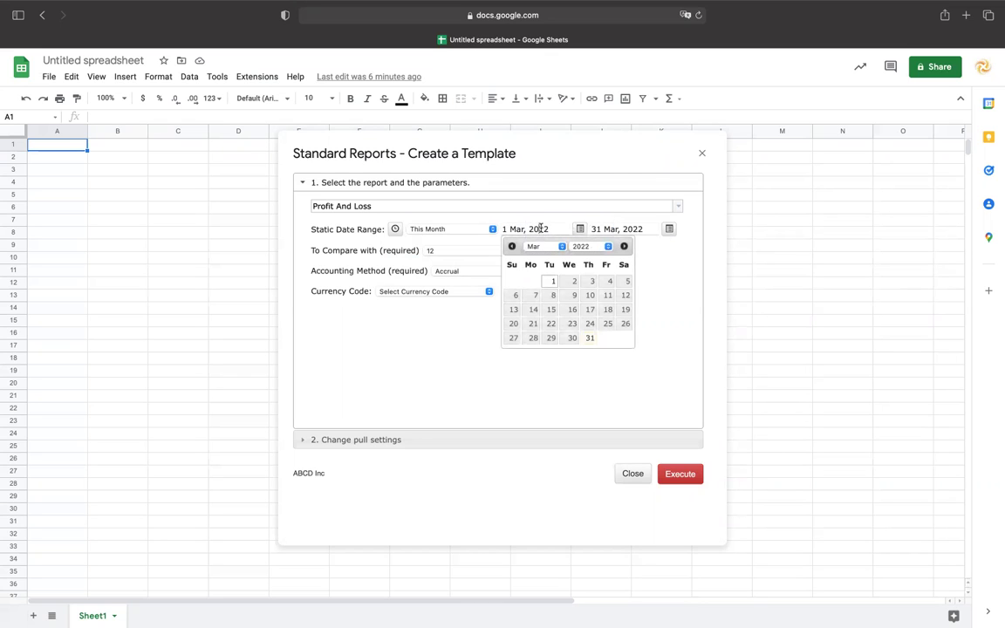
pyautogui.click(620, 229)
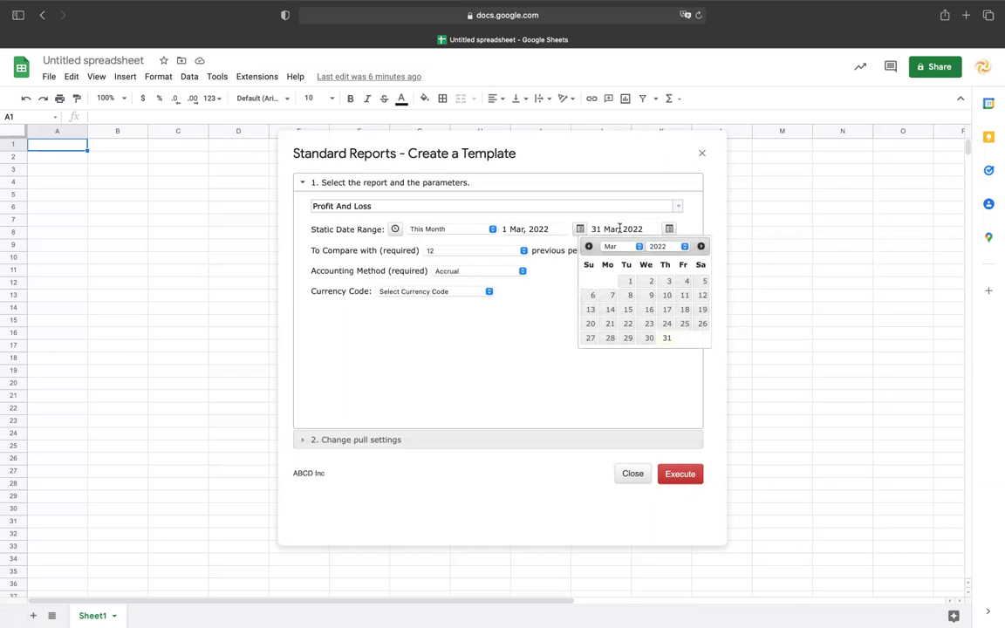
# - Enter the formula =today() in cell M3 and =M3+10 in cell N3
pyautogui.click(802, 172)
pyautogui.write('=to')
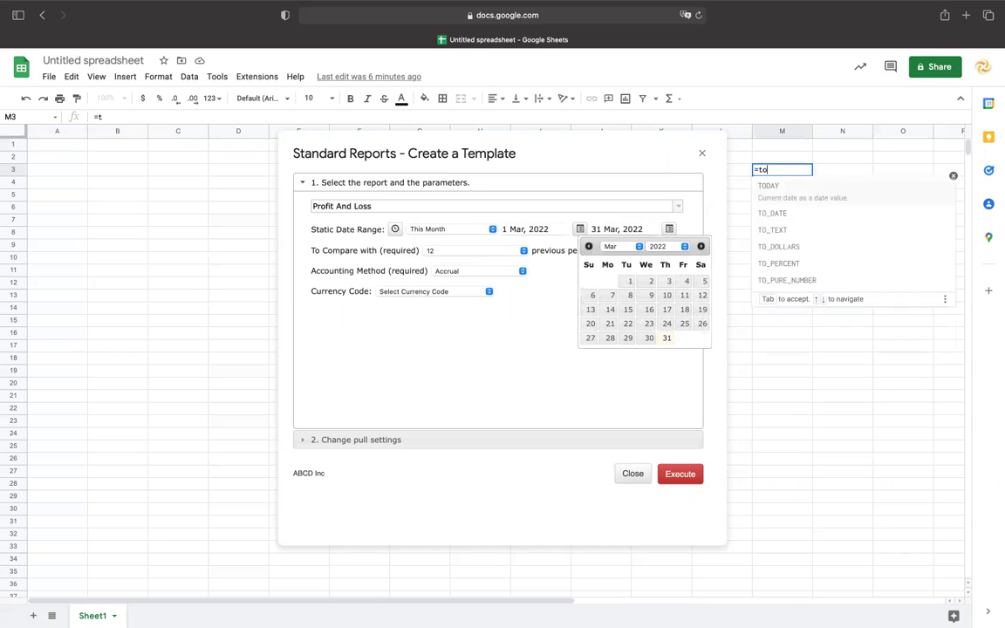
pyautogui.write('day()')
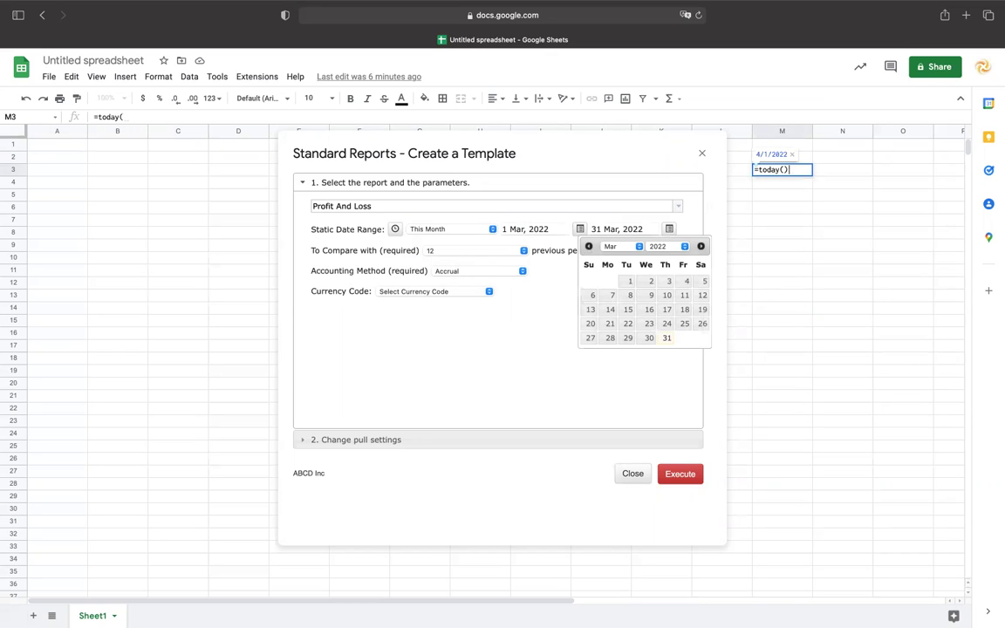
pyautogui.press('Tab')
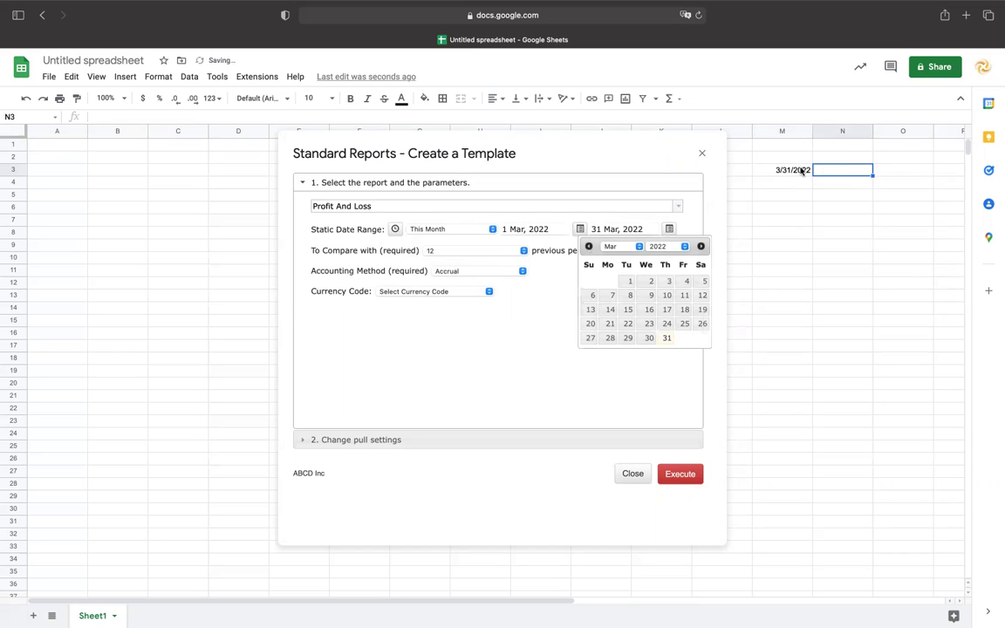
pyautogui.write('=')
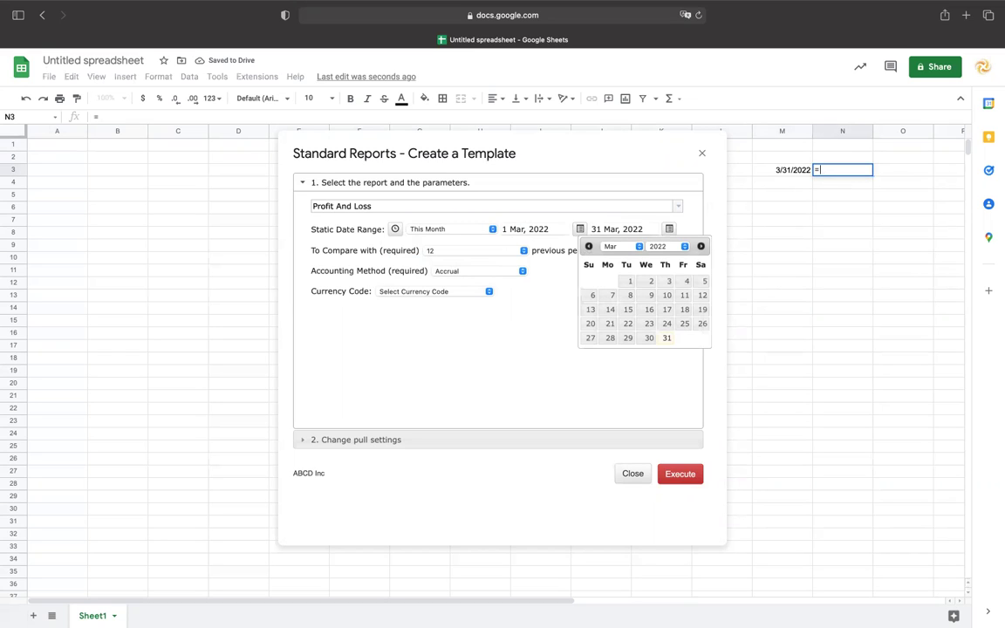
pyautogui.click(772, 170)
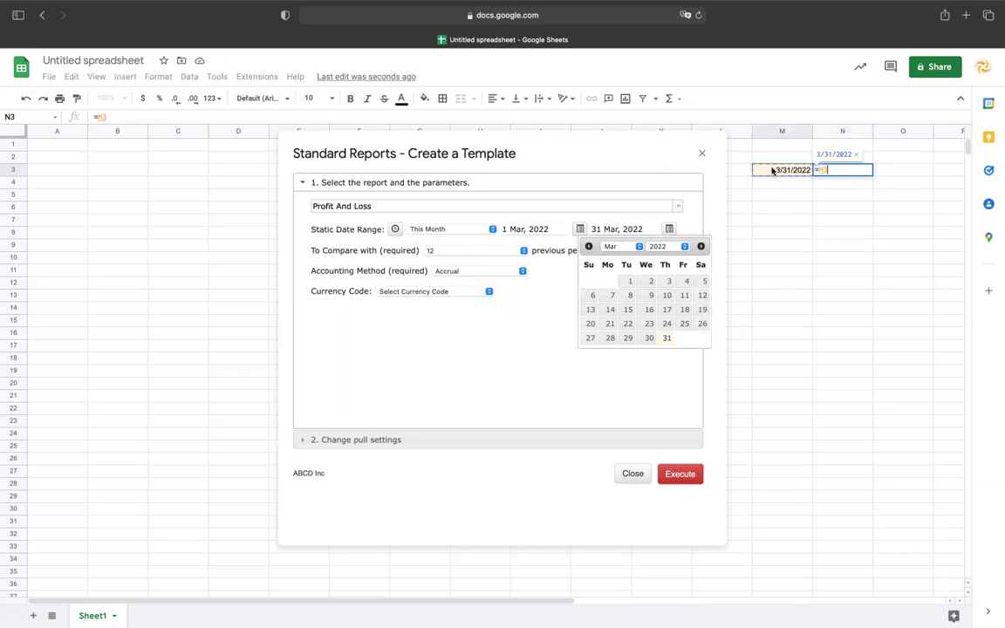
pyautogui.write('+10\\')
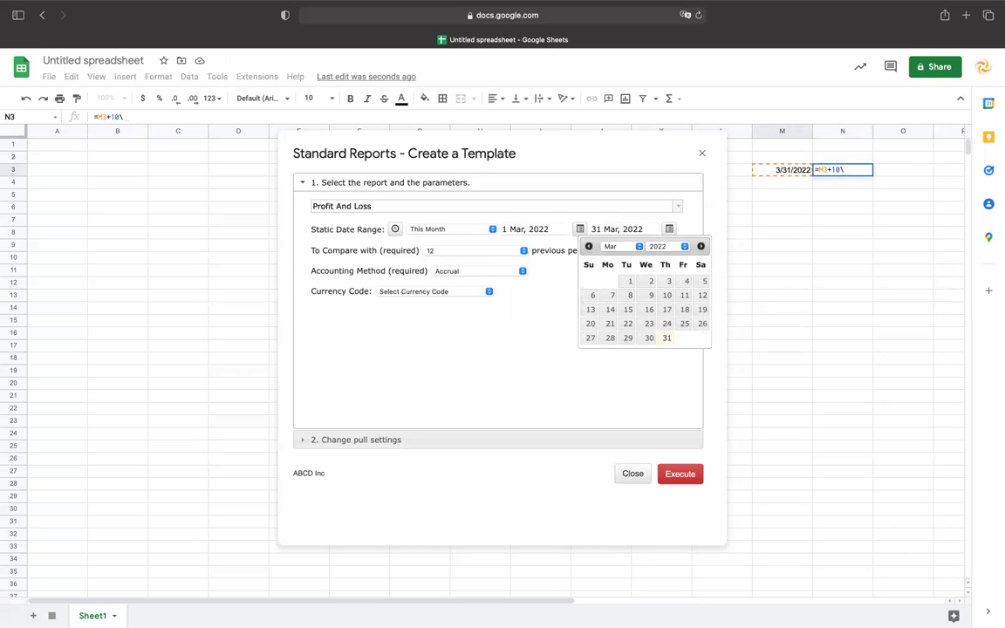
pyautogui.press('BackSpace')
pyautogui.press('Return')
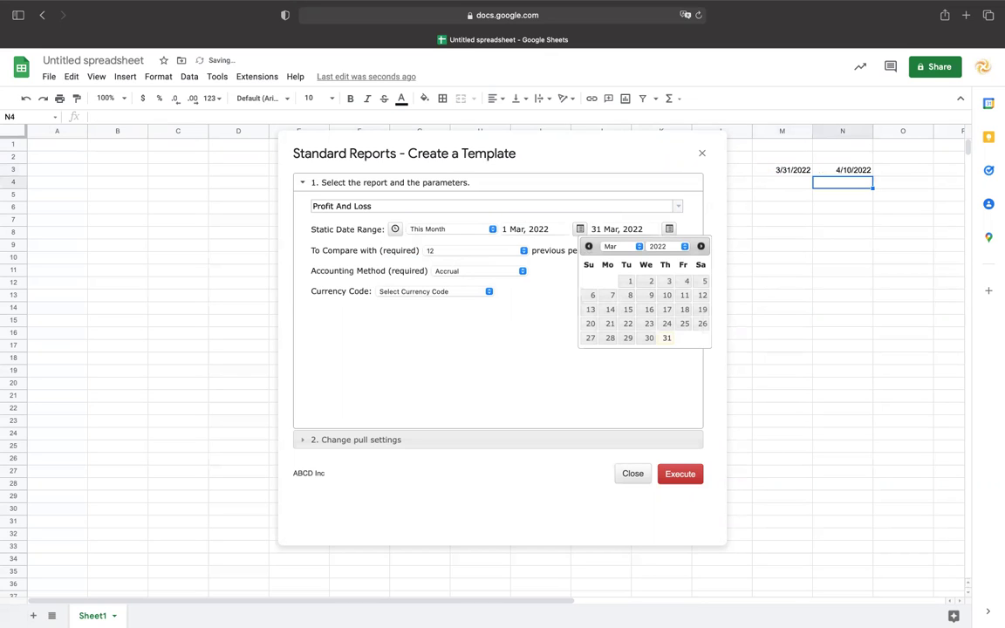
# - Replace the report's start date with a reference to cell 'Sheet1'!M3
pyautogui.click(562, 228)
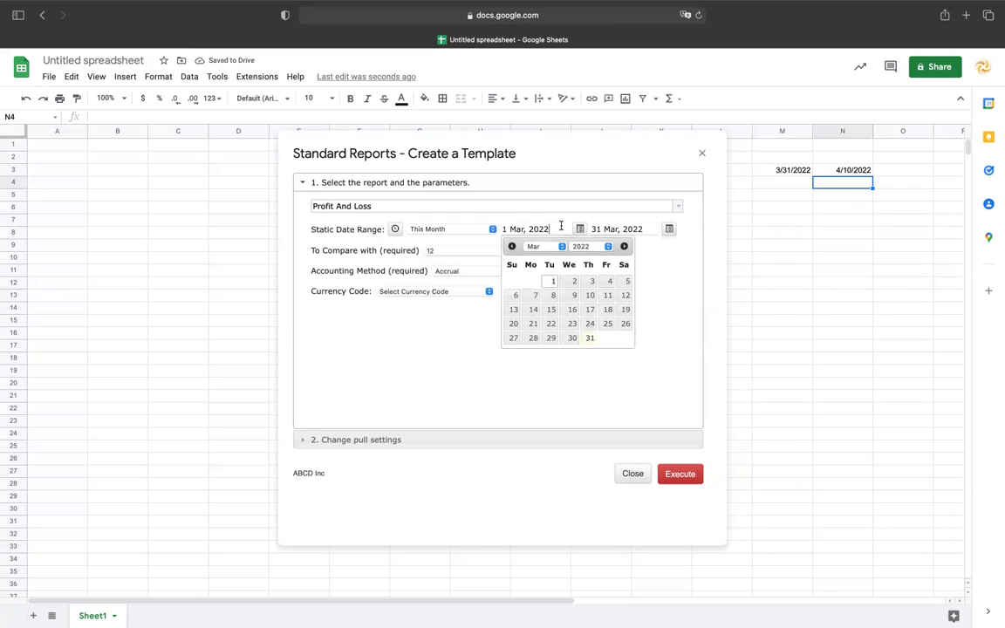
pyautogui.click(791, 172)
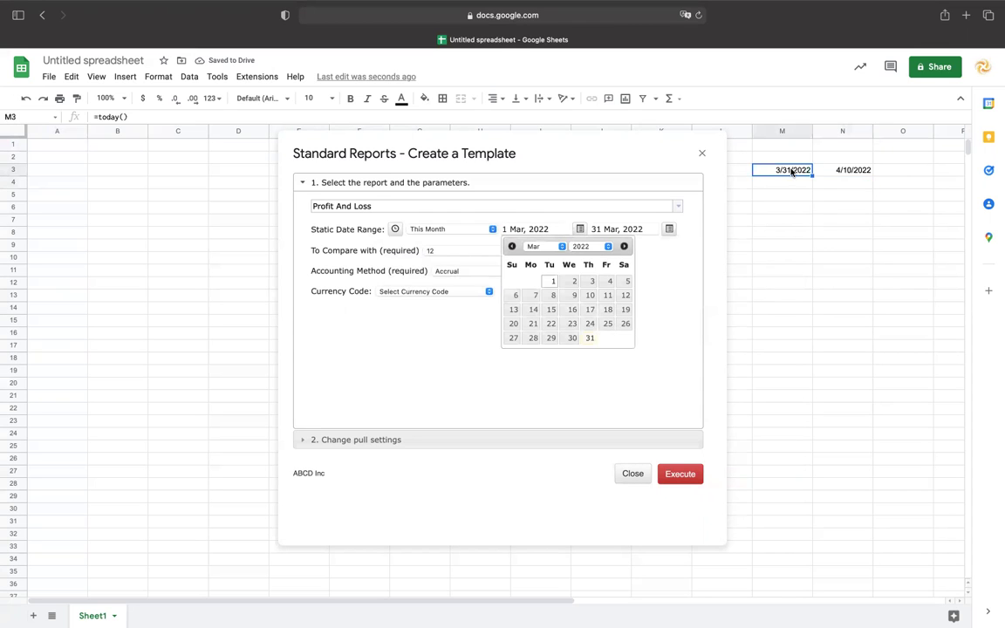
pyautogui.click(580, 228)
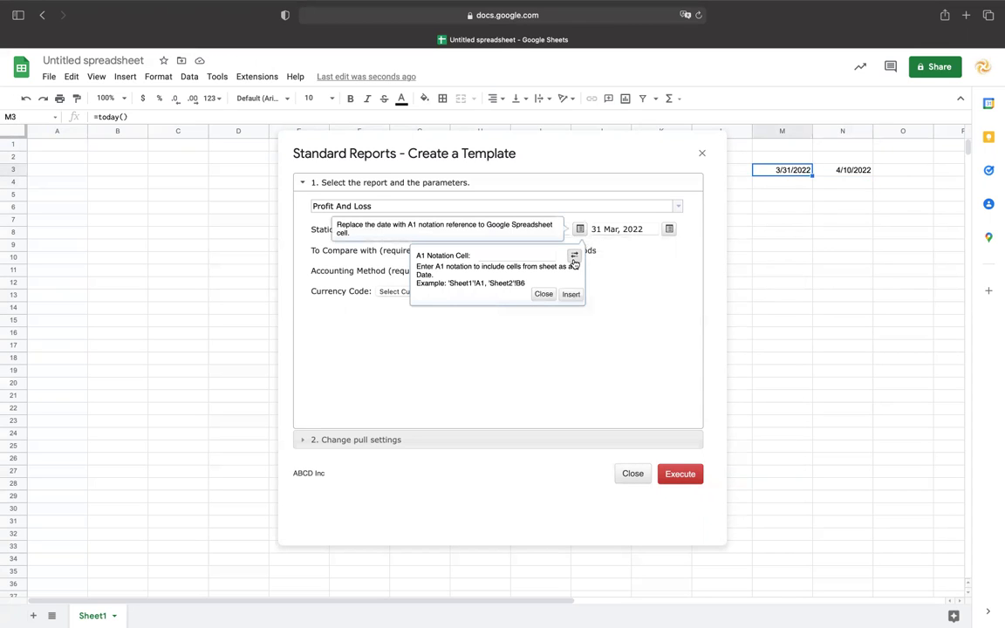
pyautogui.click(575, 256)
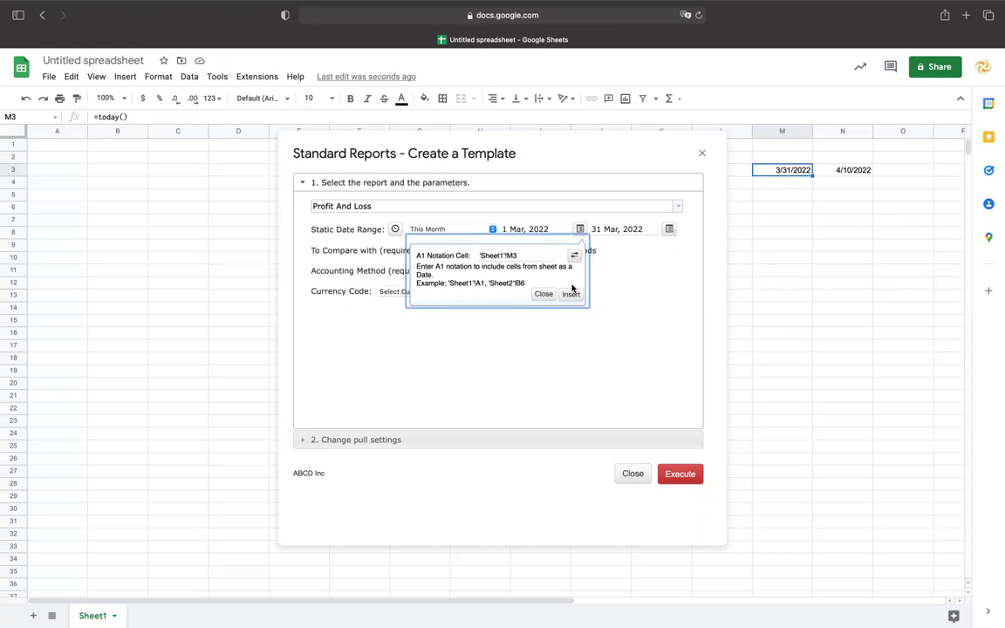
pyautogui.click(570, 294)
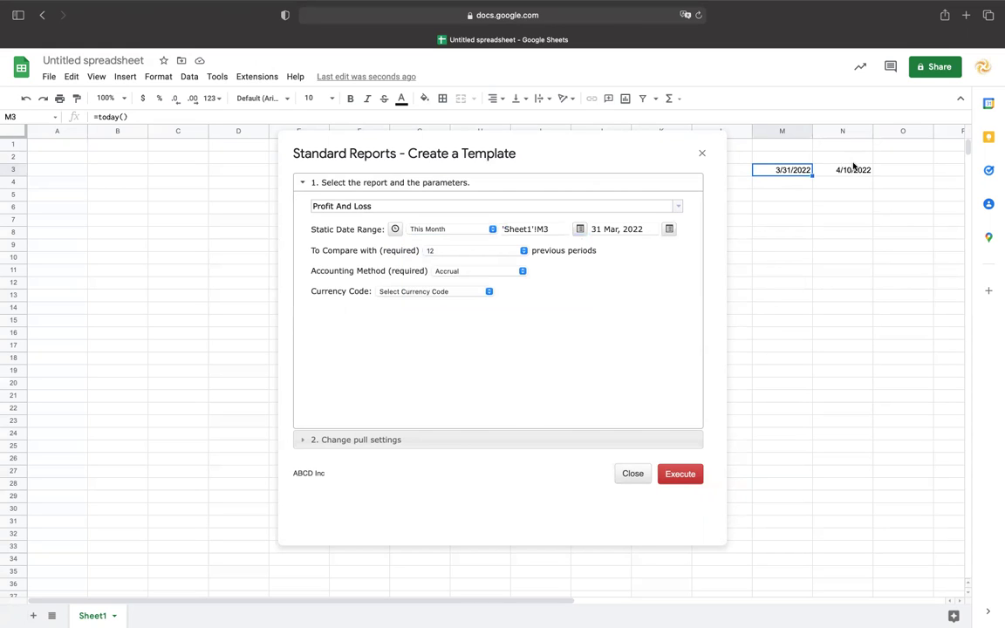
# - Replace the report's end date with a reference to cell 'Sheet1'!N3
pyautogui.click(826, 173)
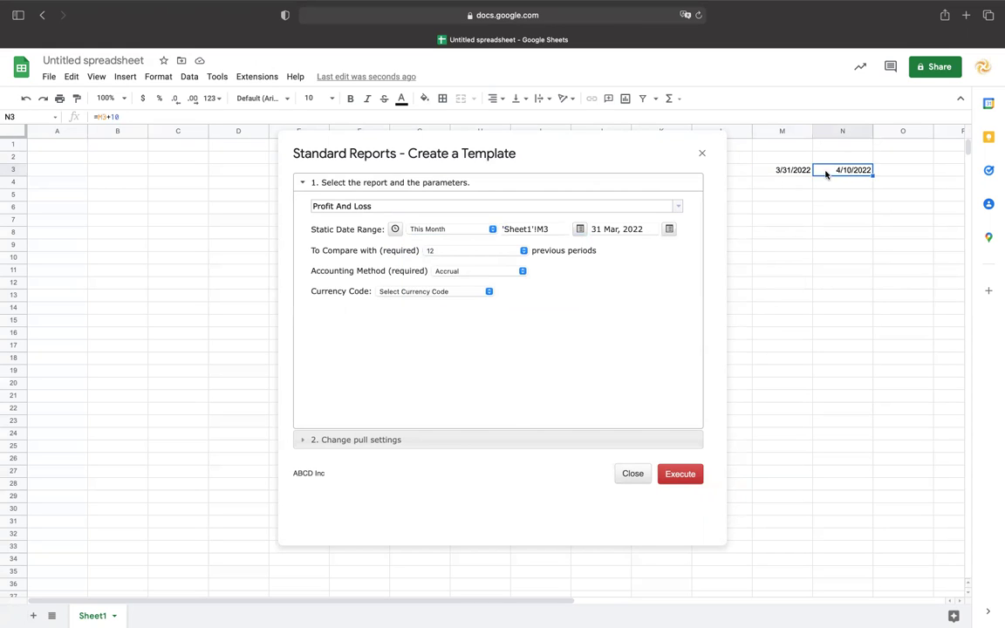
pyautogui.click(669, 228)
pyautogui.click(663, 255)
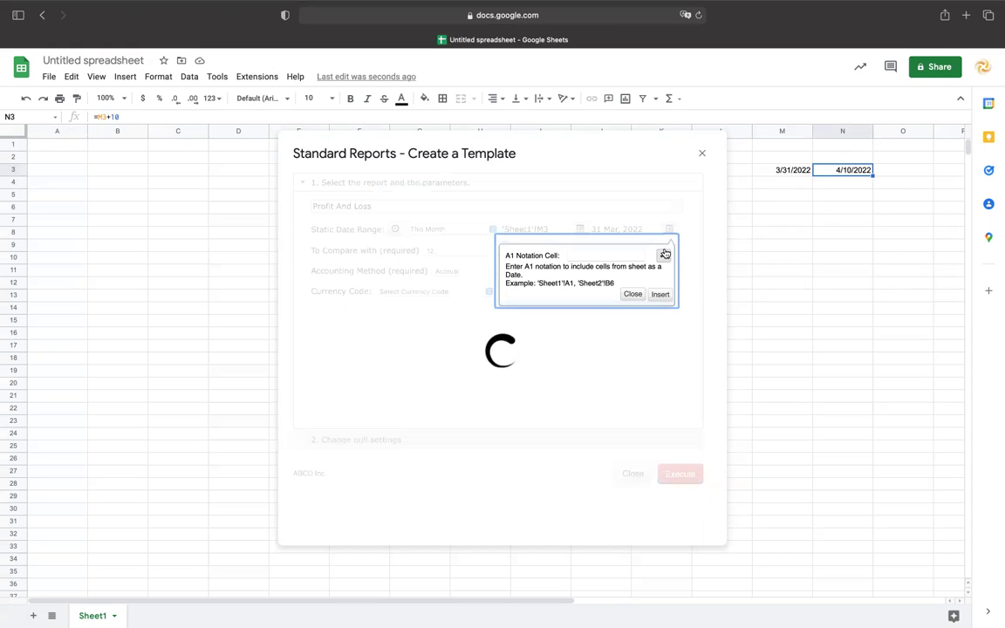
pyautogui.click(661, 294)
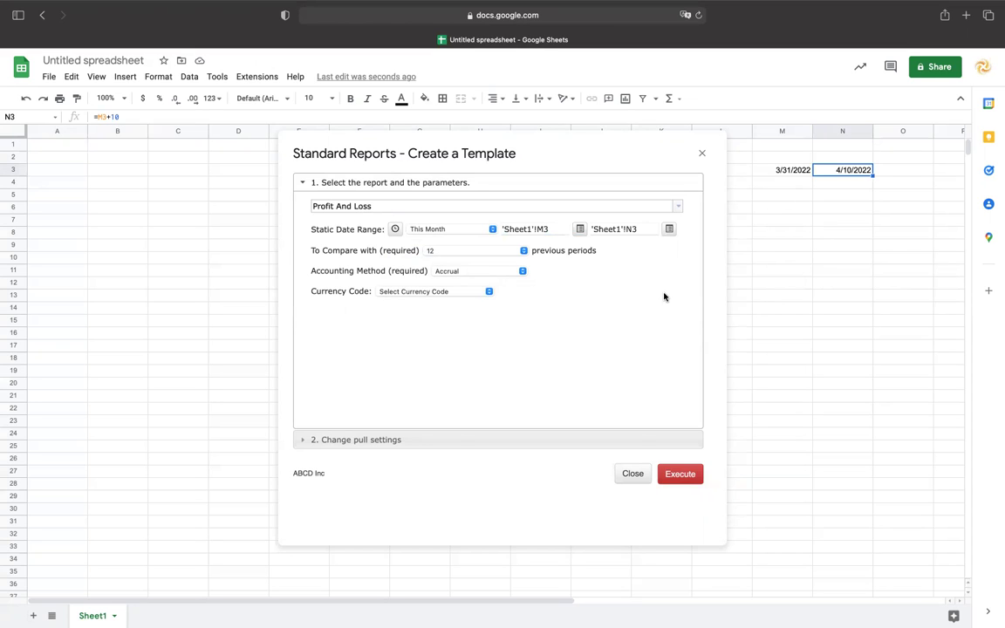
# - Enable Keep Original Formatting in the report's pull settings, leaving Remove Empty Dividing Rows off
pyautogui.click(343, 439)
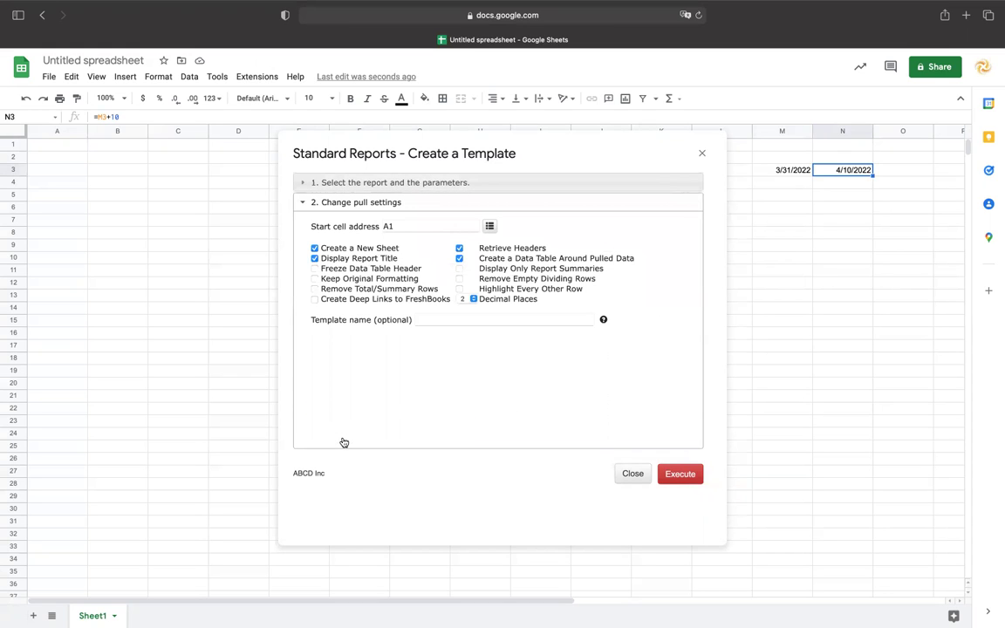
pyautogui.click(314, 279)
pyautogui.click(460, 279)
pyautogui.click(460, 280)
# - Set the report's static date range from 1 Mar, 2022 to 31 Mar, 2022 and execute the template
pyautogui.click(473, 182)
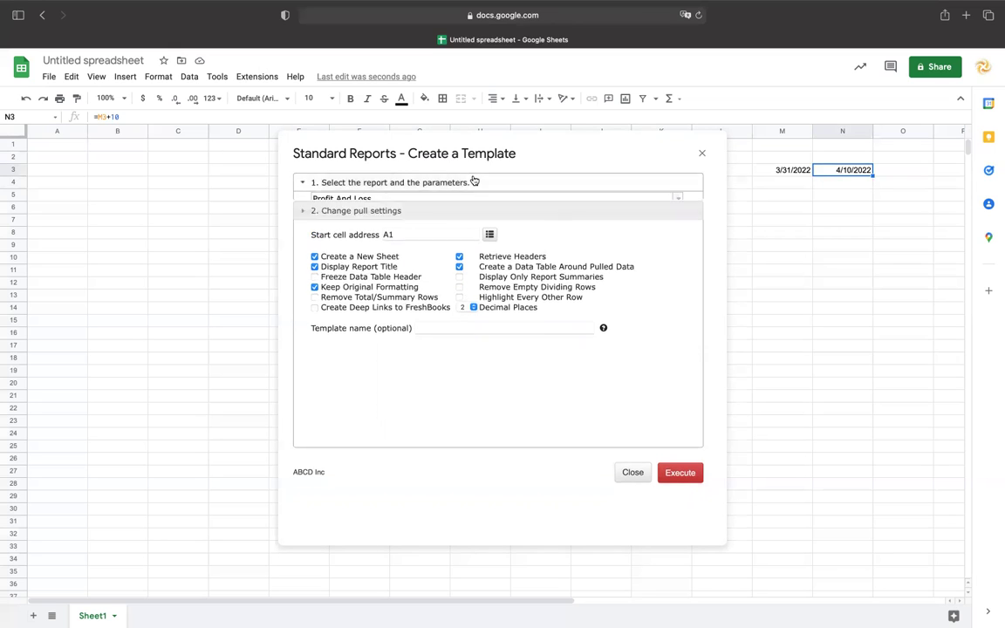
pyautogui.click(534, 229)
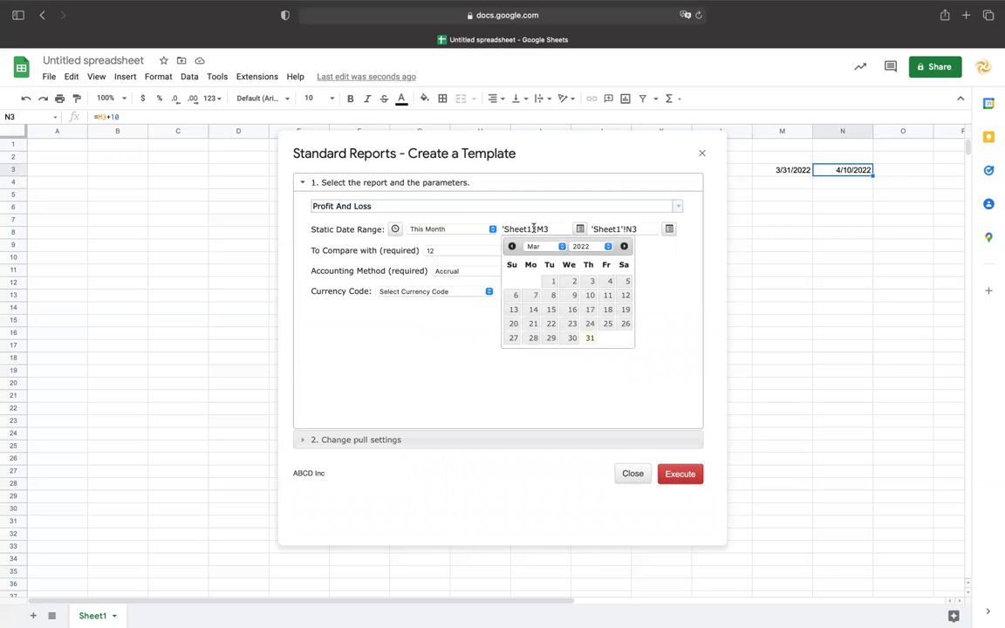
pyautogui.click(553, 281)
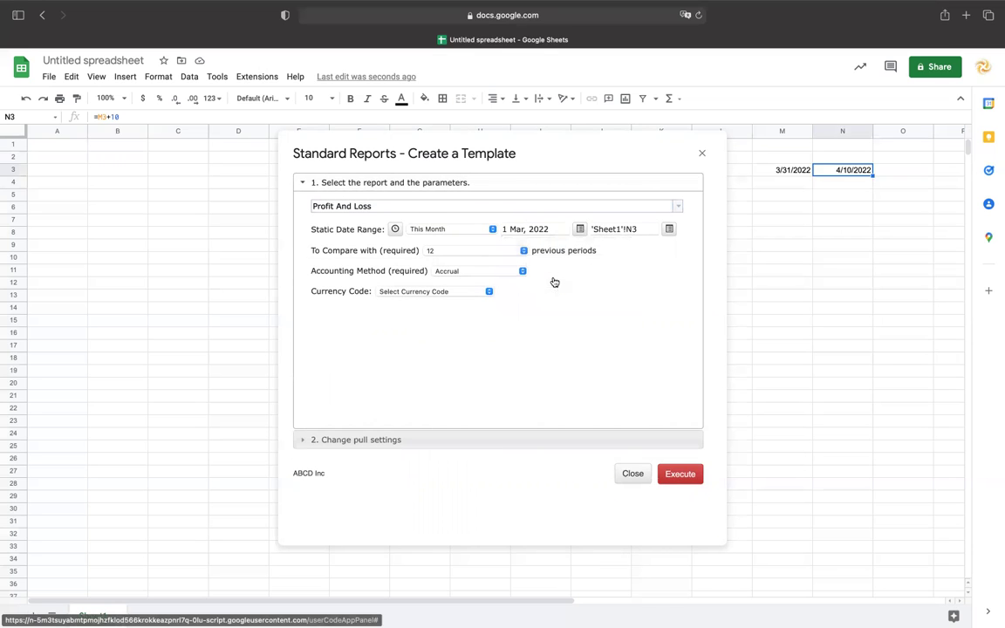
pyautogui.click(609, 225)
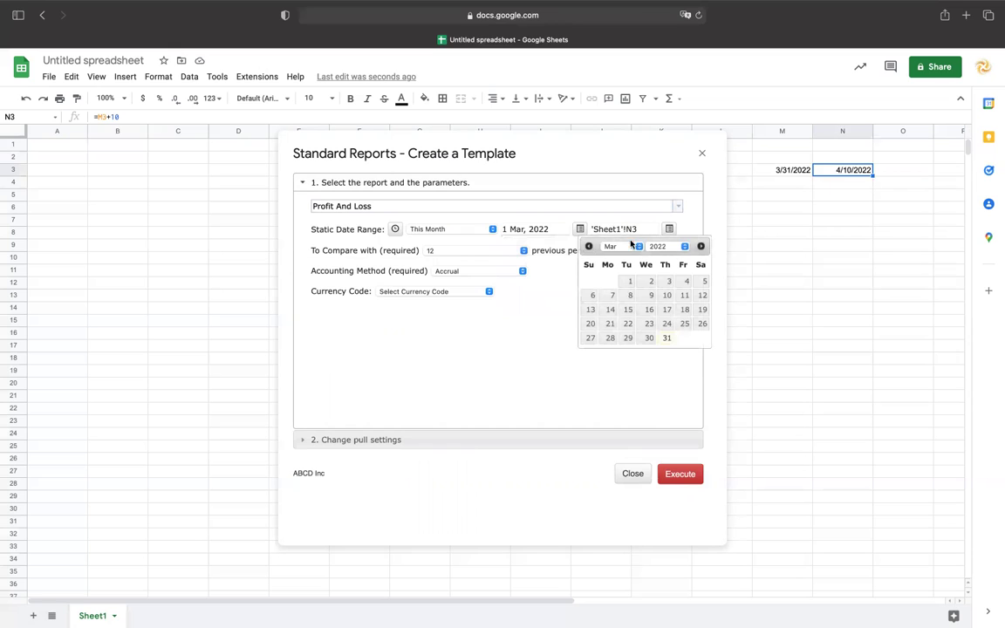
pyautogui.click(669, 337)
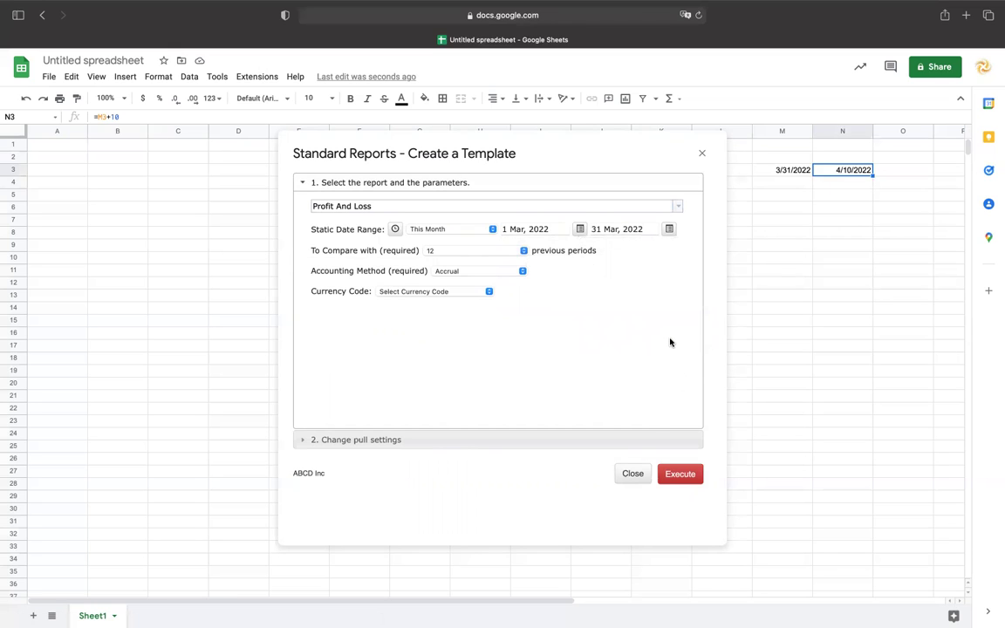
pyautogui.click(689, 479)
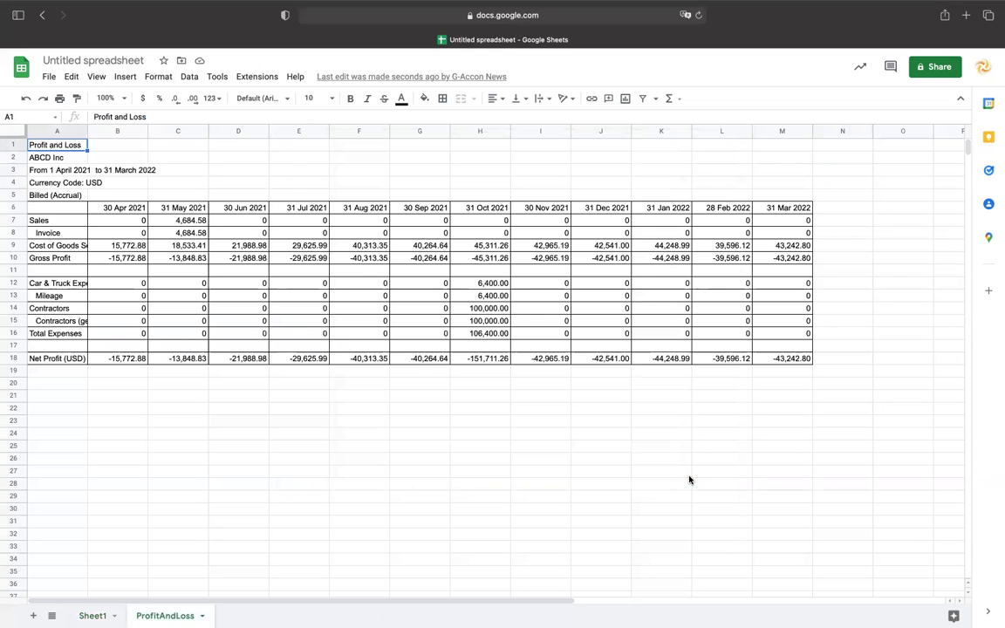
pyautogui.click(181, 436)
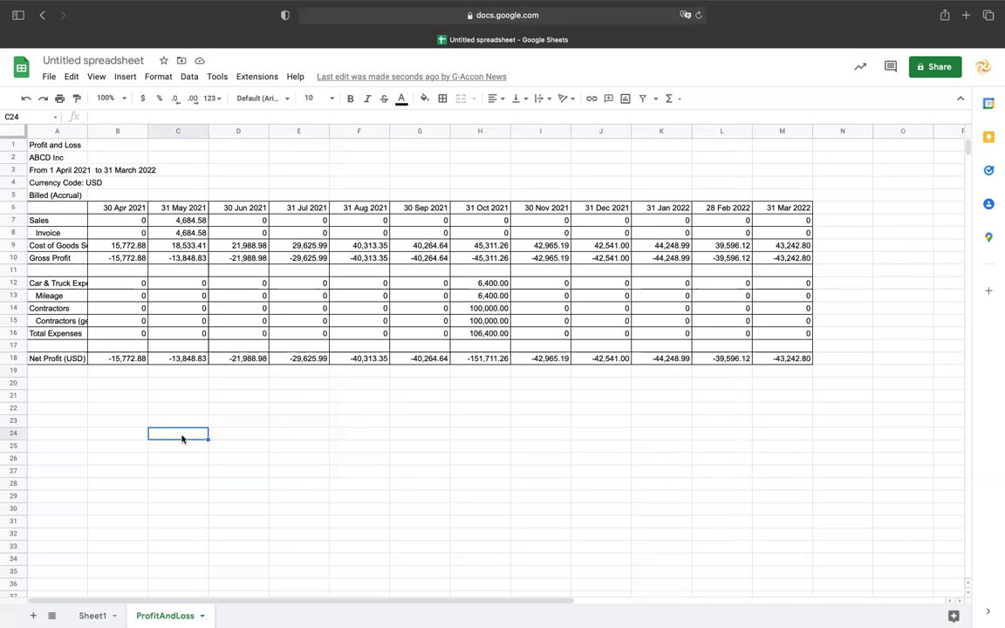
# - Open the current sheet's Profit And Loss template in G-Accon for FreshBooks for modification
pyautogui.click(257, 78)
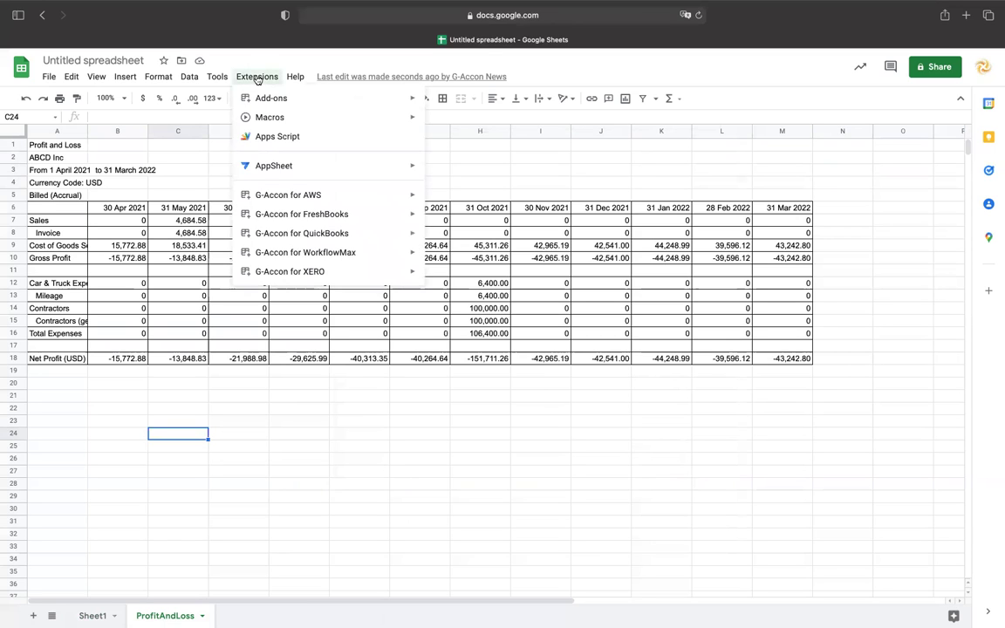
pyautogui.moveTo(327, 214)
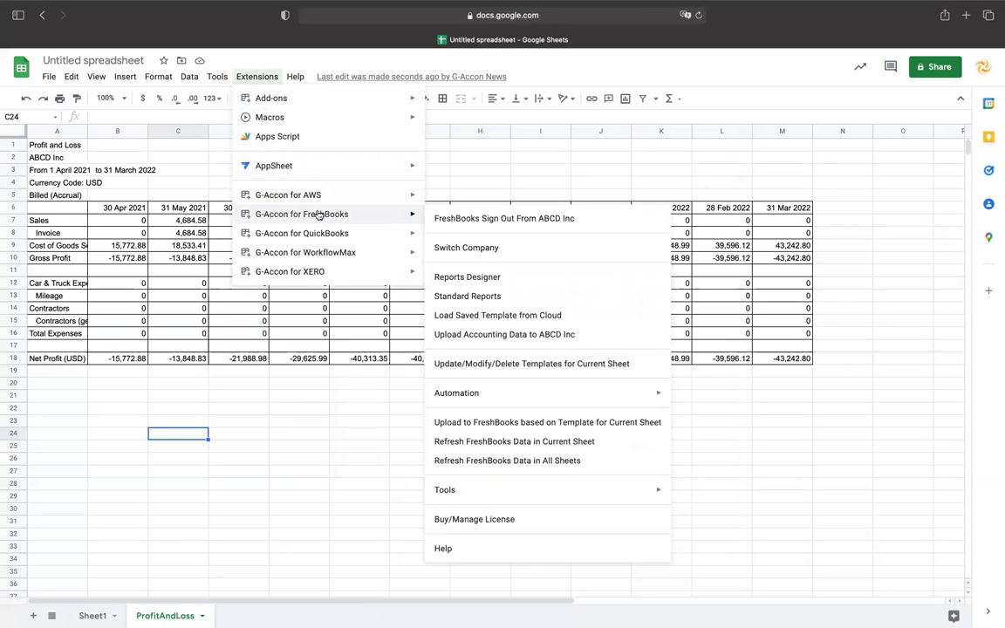
pyautogui.click(485, 363)
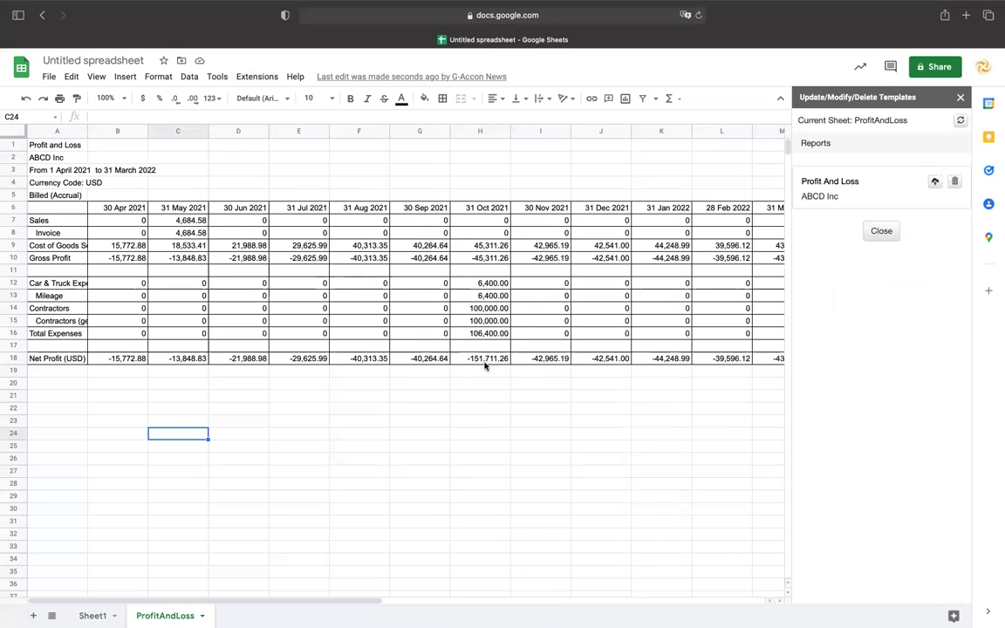
pyautogui.click(848, 186)
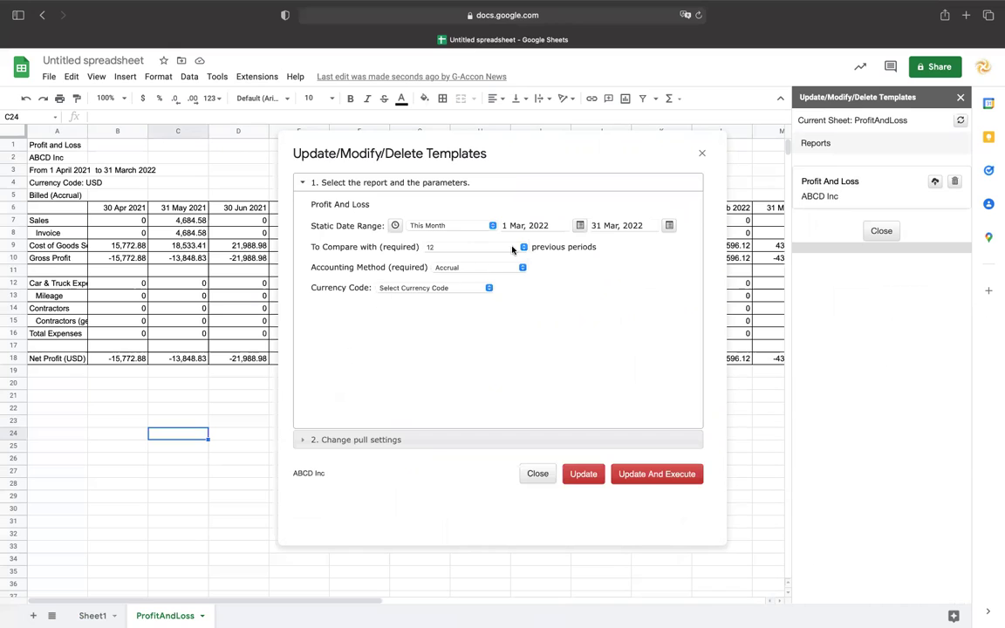
# - Set the template to compare with 6 previous periods, update and execute it, and close the template manager
pyautogui.click(523, 248)
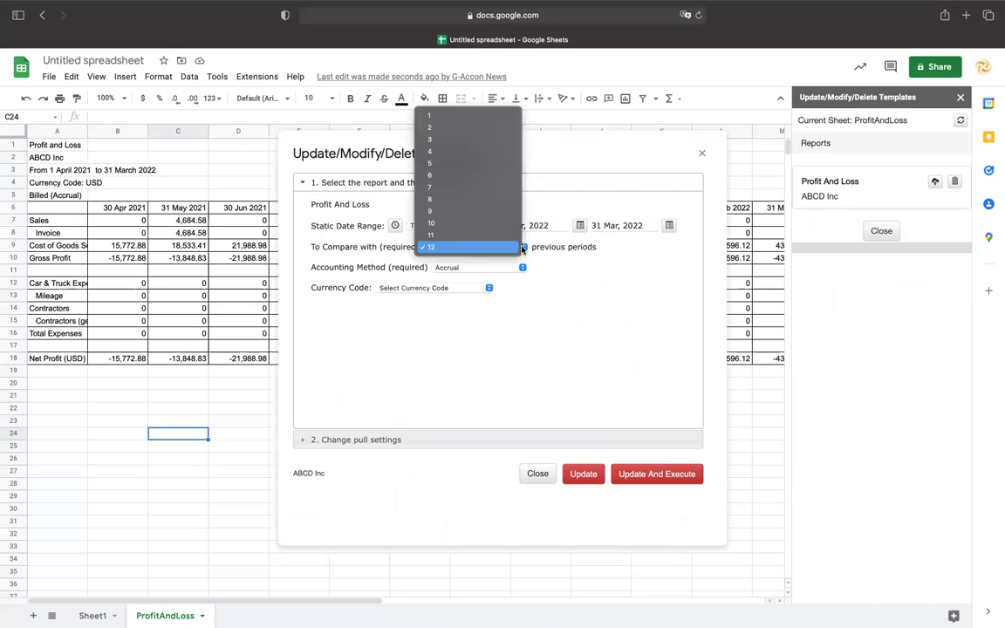
pyautogui.click(474, 179)
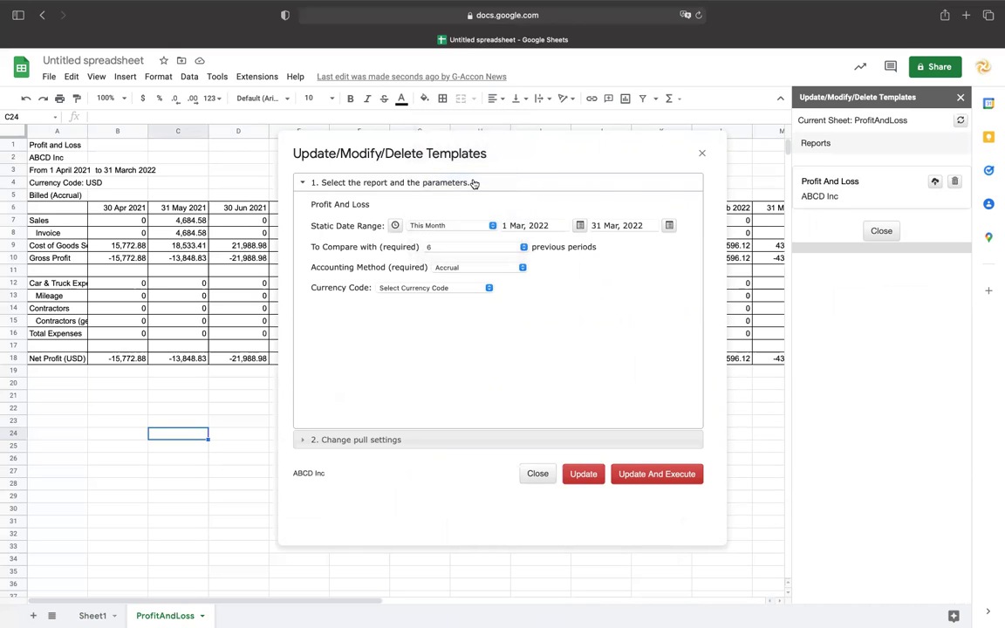
pyautogui.click(652, 475)
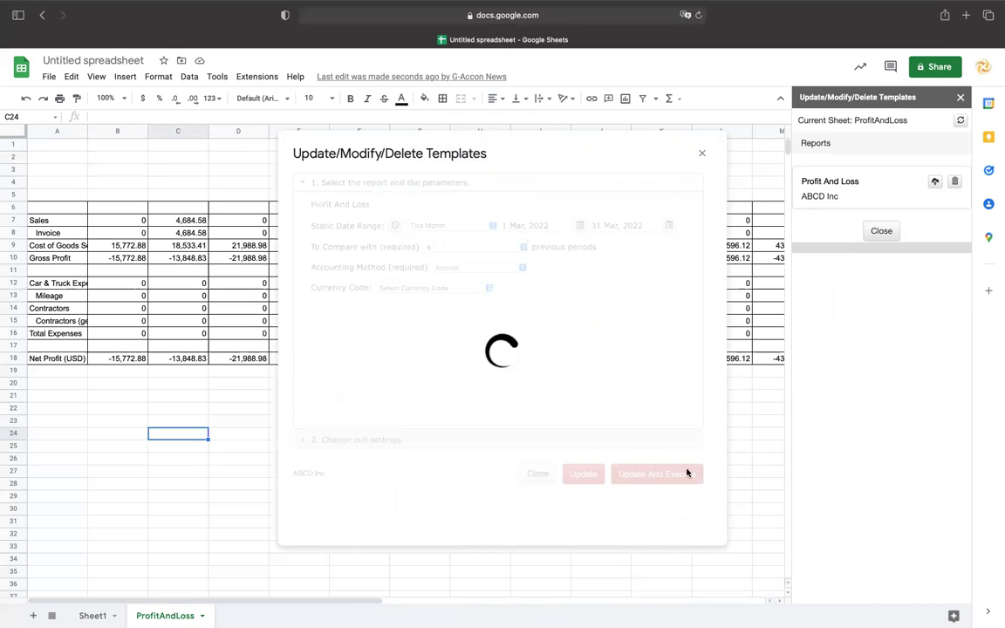
pyautogui.click(961, 97)
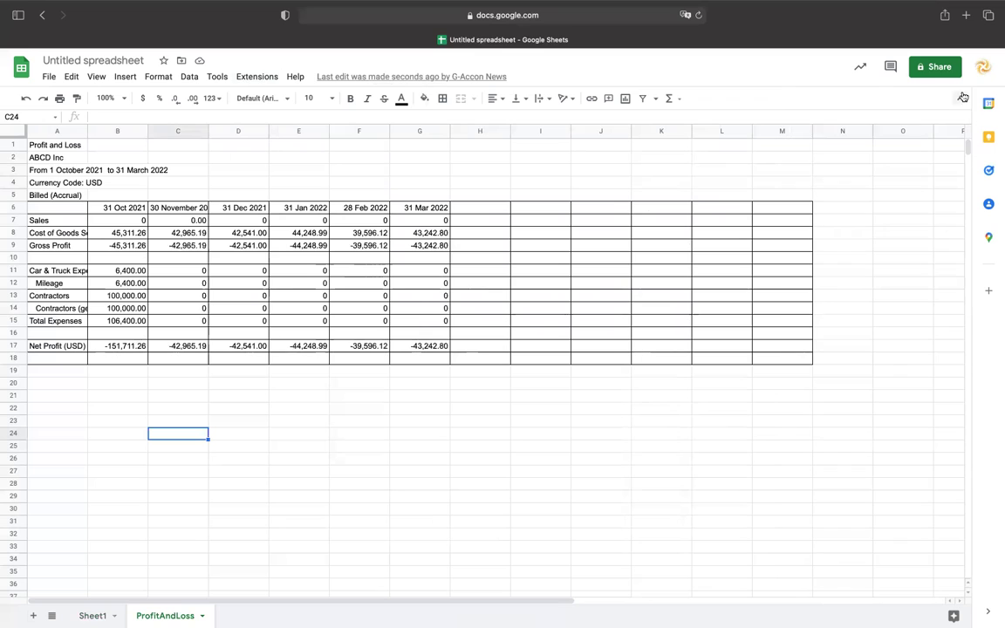
# - View the G-Accon for FreshBooks form for creating an automation workflow, and close it without creating one
pyautogui.click(266, 79)
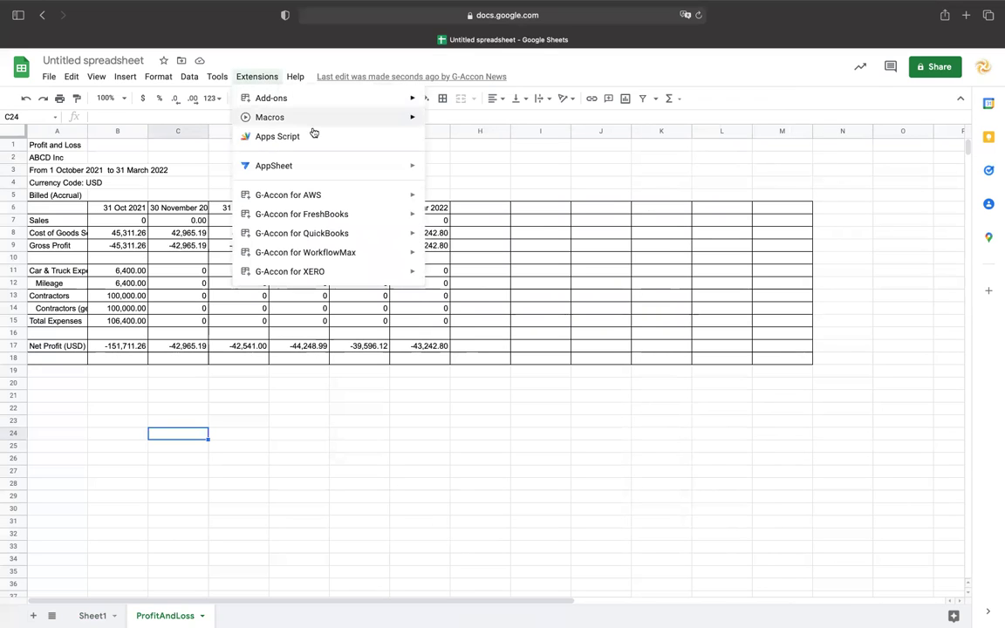
pyautogui.moveTo(411, 213)
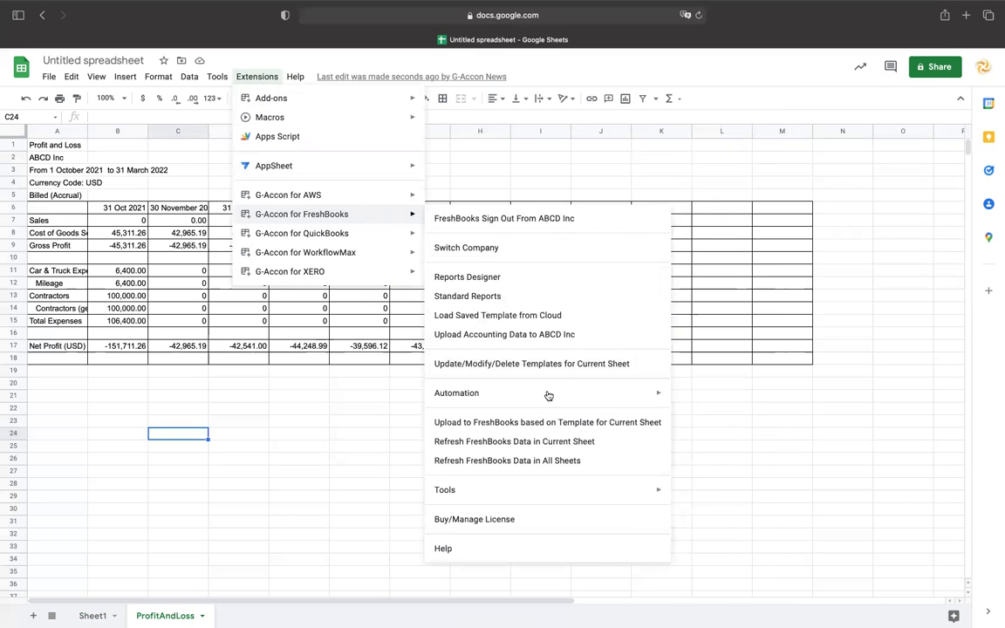
pyautogui.moveTo(548, 400)
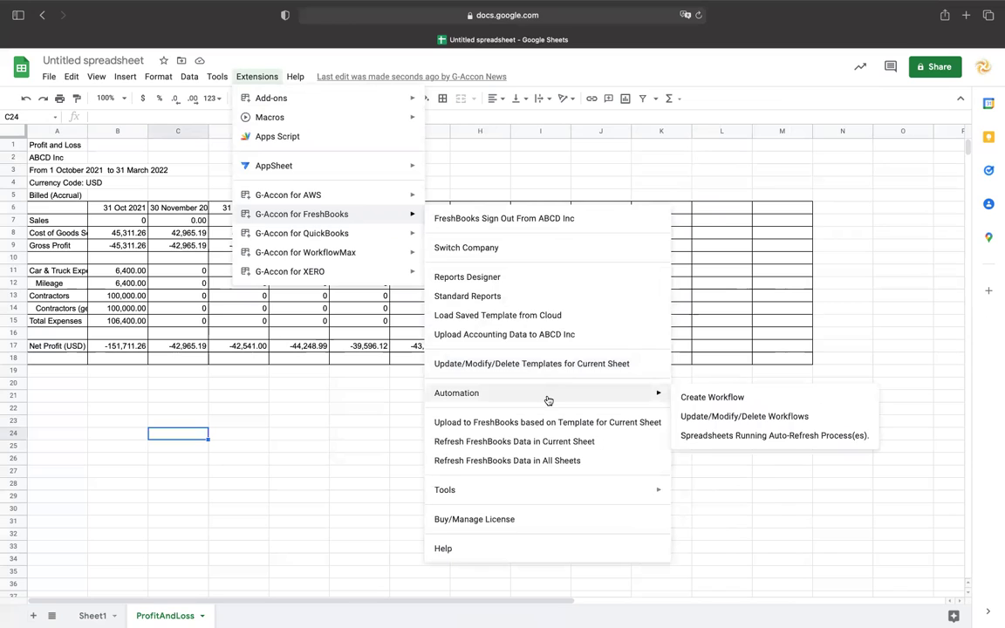
pyautogui.click(687, 401)
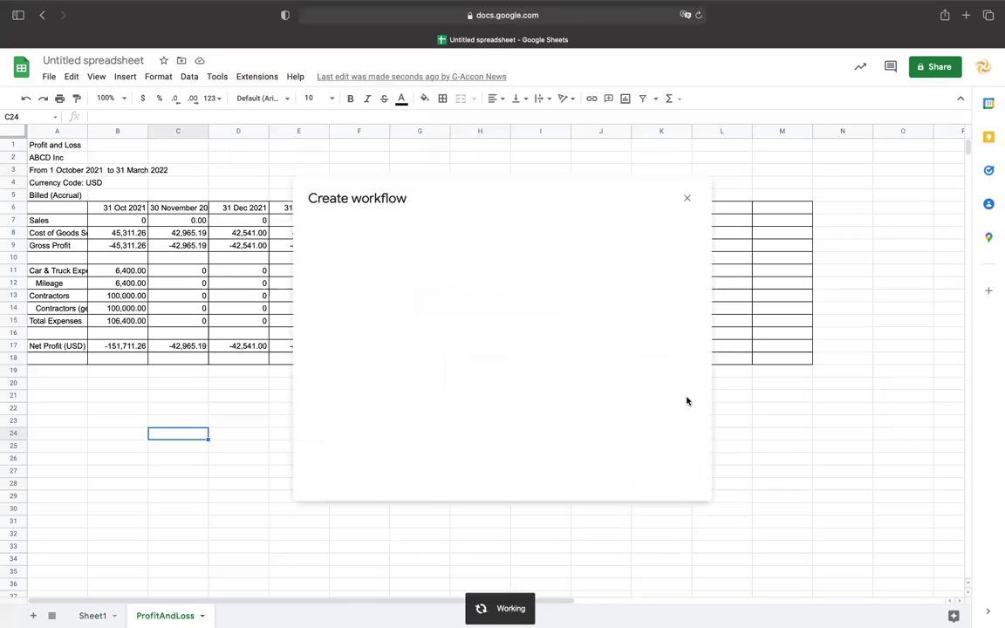
pyautogui.click(687, 397)
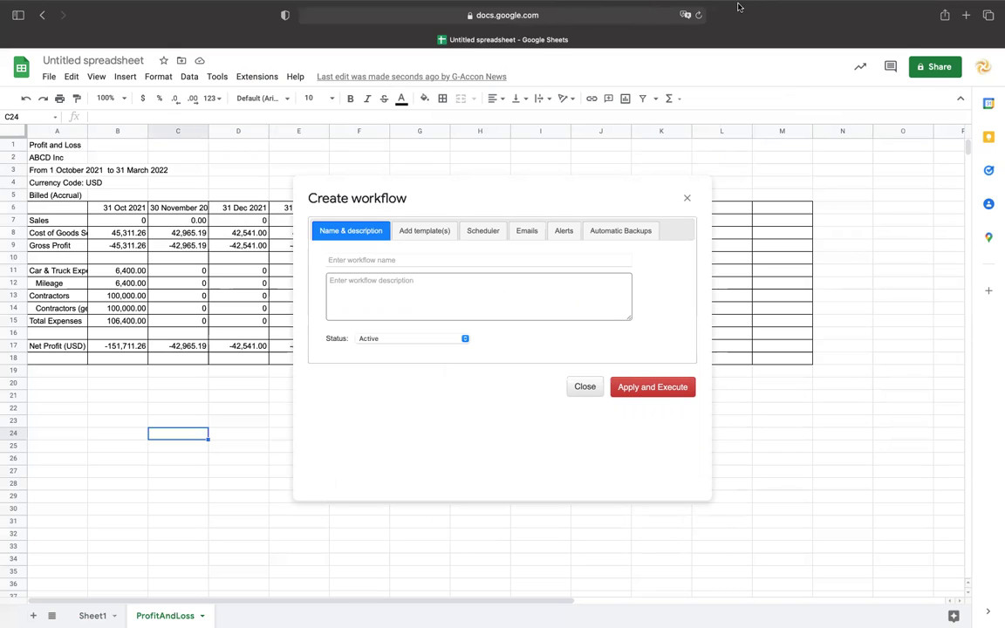
pyautogui.click(686, 200)
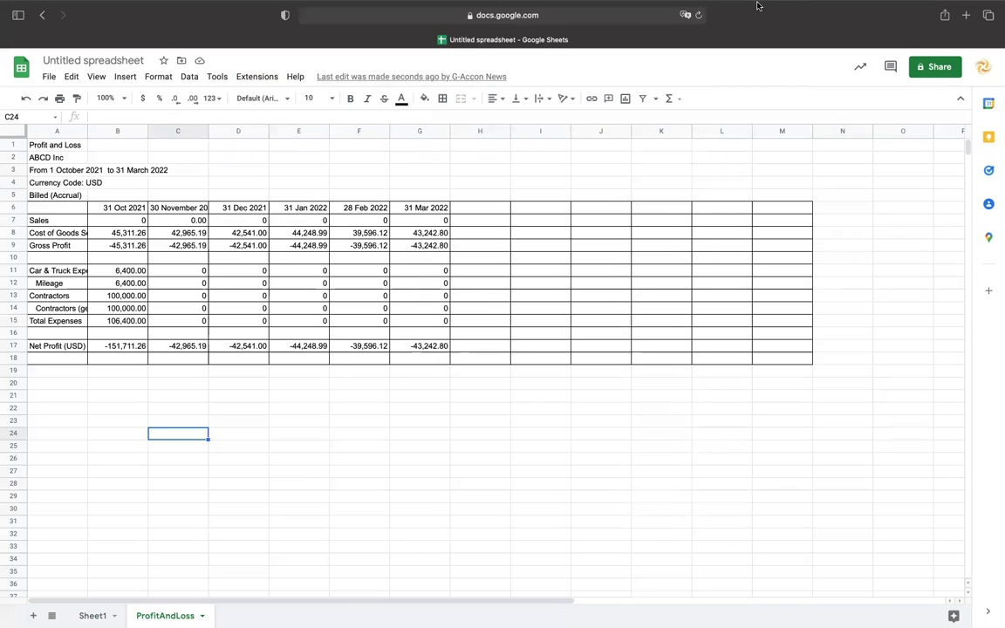
pyautogui.moveTo(672, 3)
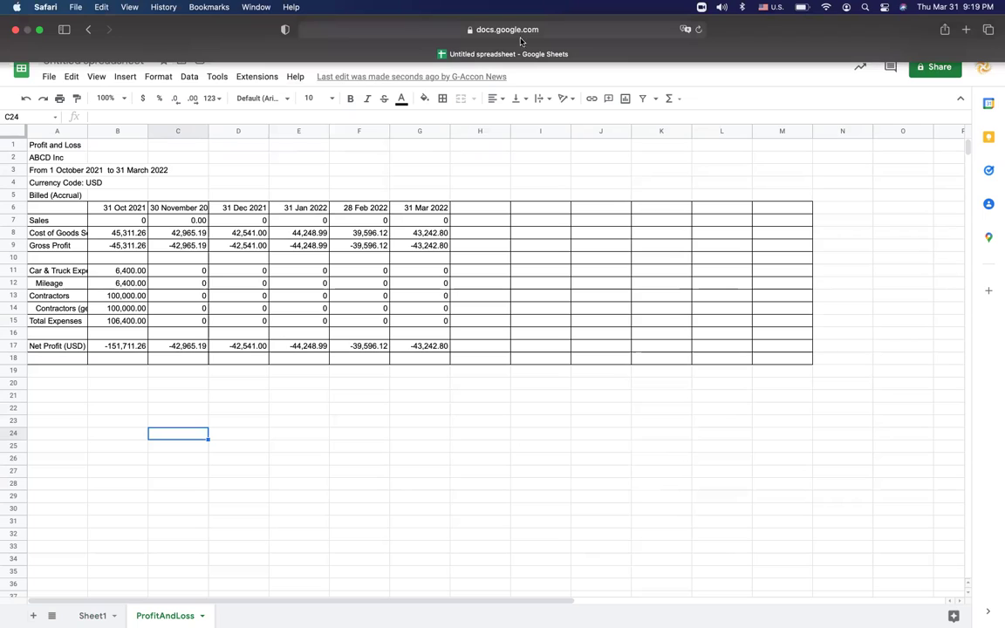